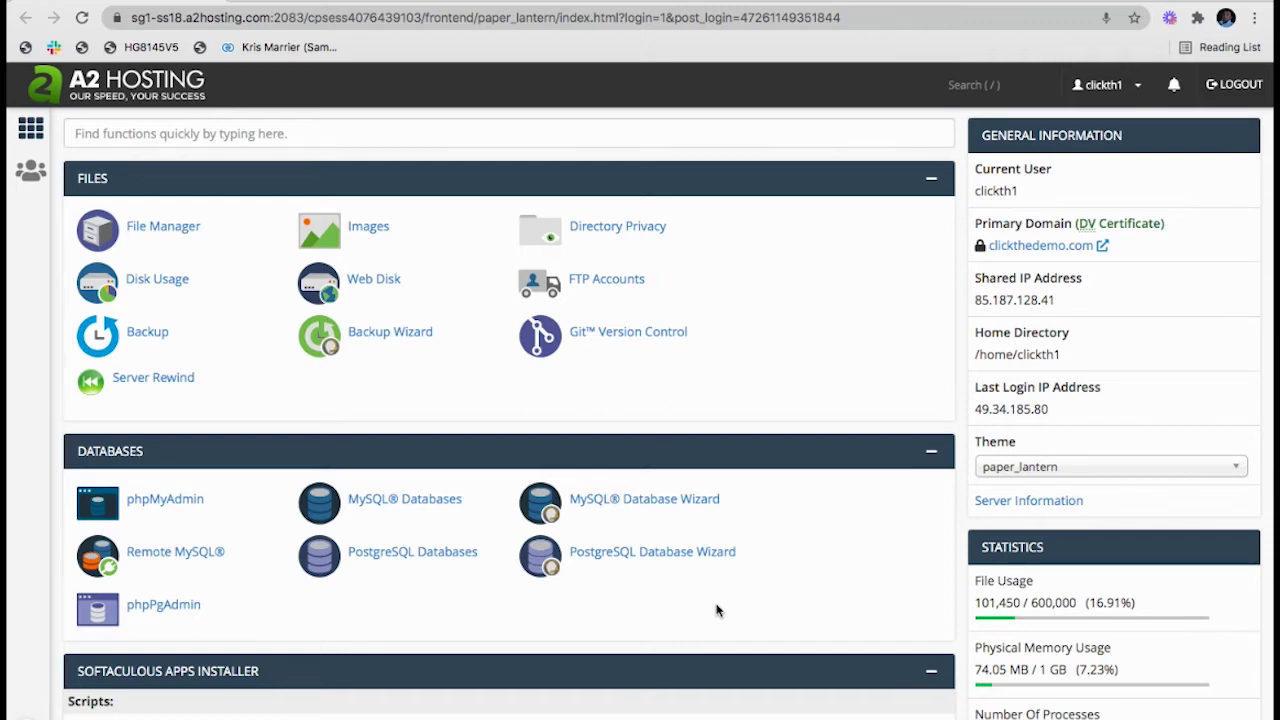
Load clickthedemo.com in a new tab, see its 403 Forbidden error, and return to cPanel.
click(278, 46)
text(click)
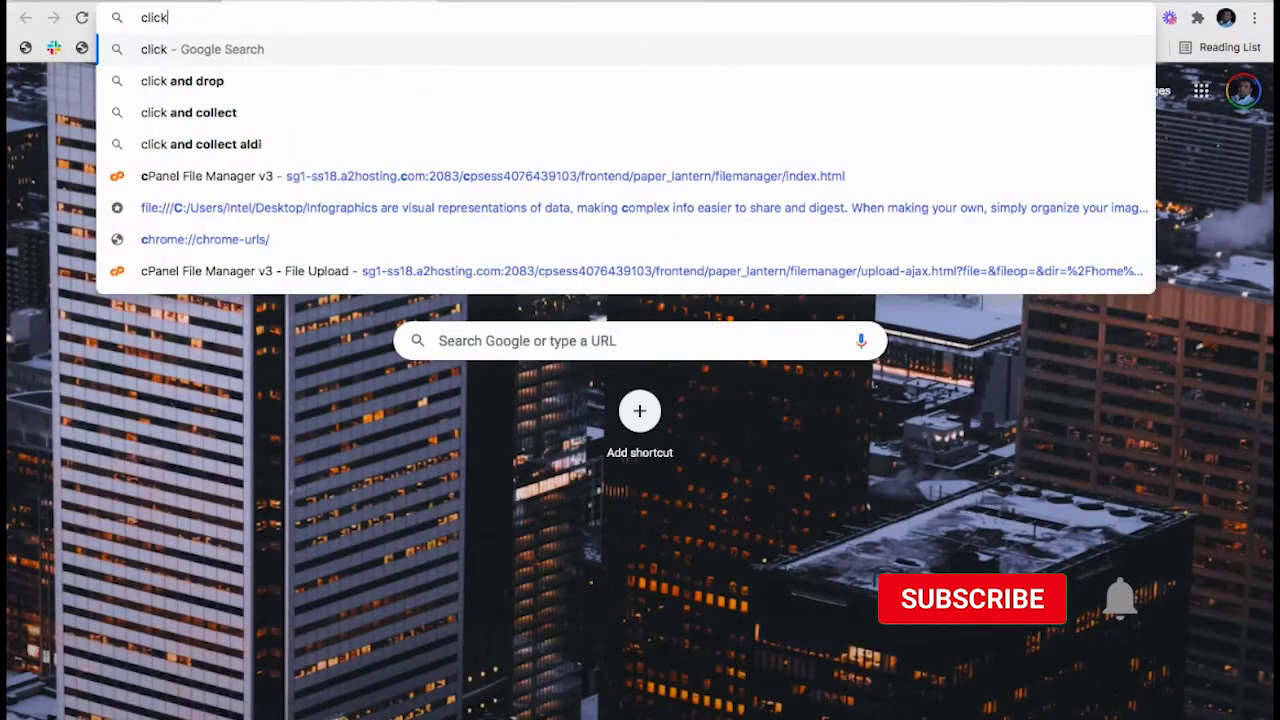
text(thedemo.com)
key(Return)
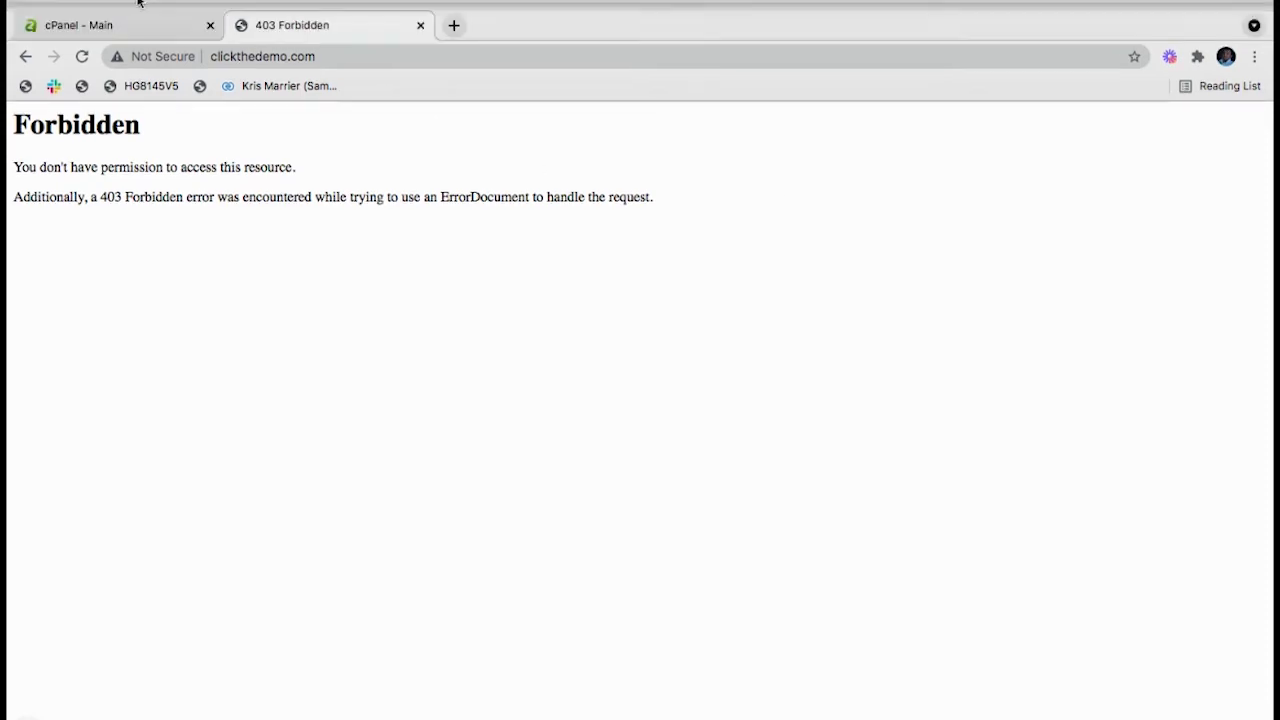
click(154, 29)
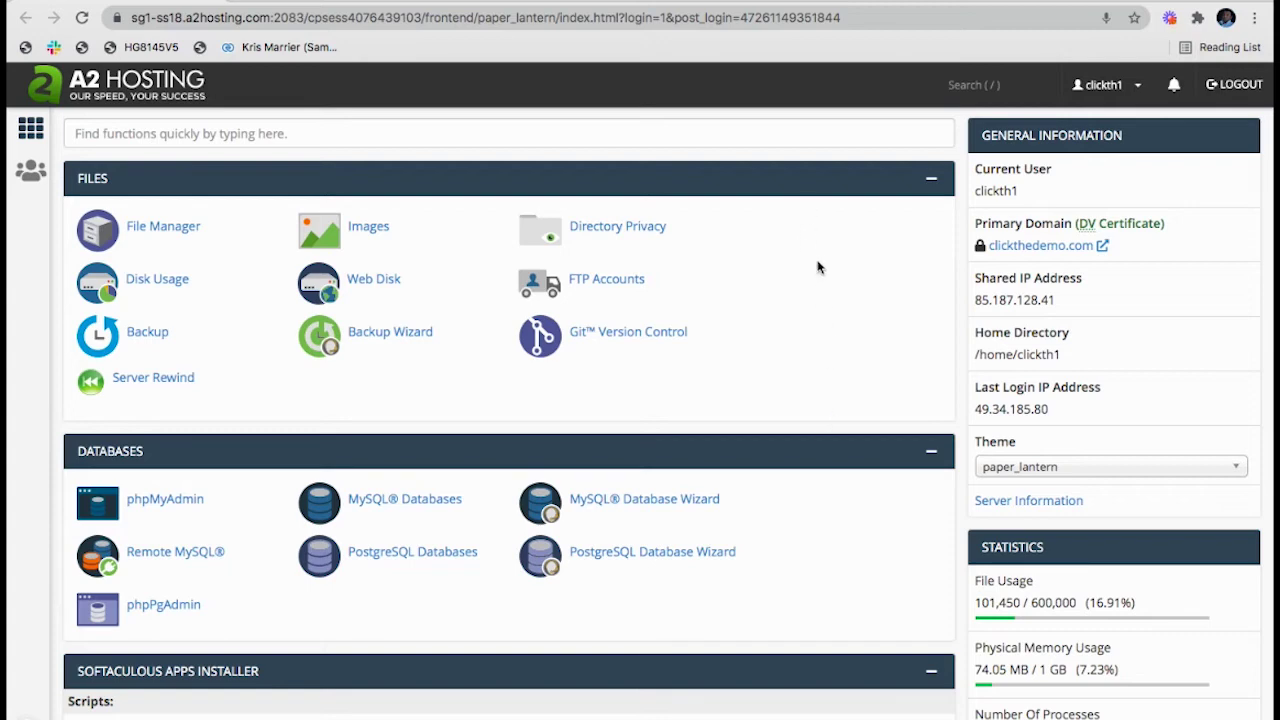
Go through File Manager into the public_html folder and bring up its File Upload page.
scroll(818, 267, down, 20)
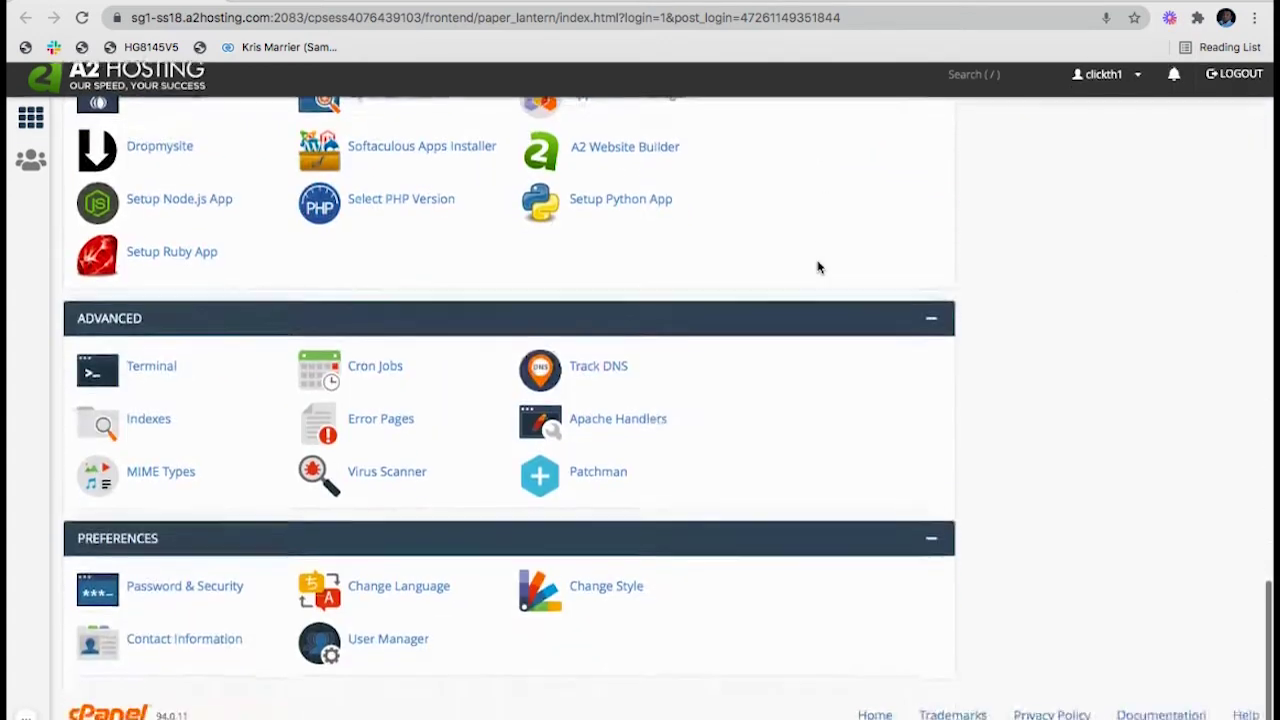
scroll(818, 267, up, 20)
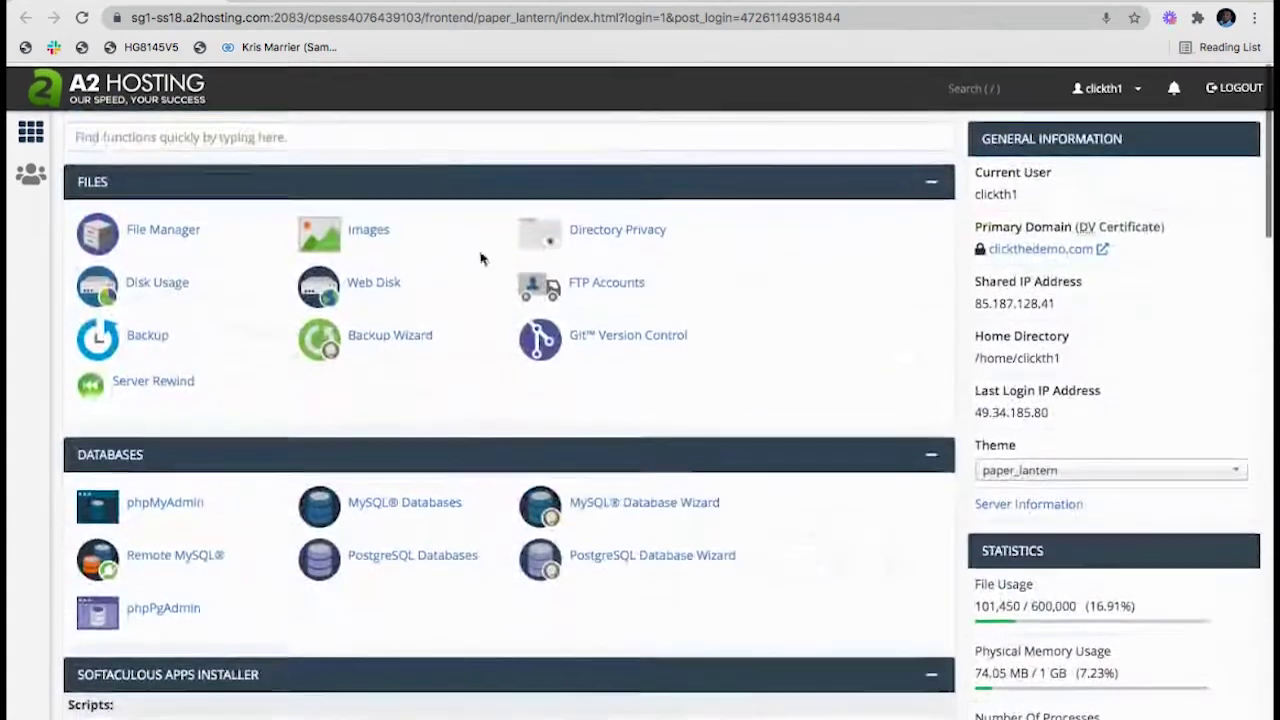
scroll(132, 435, down, 5)
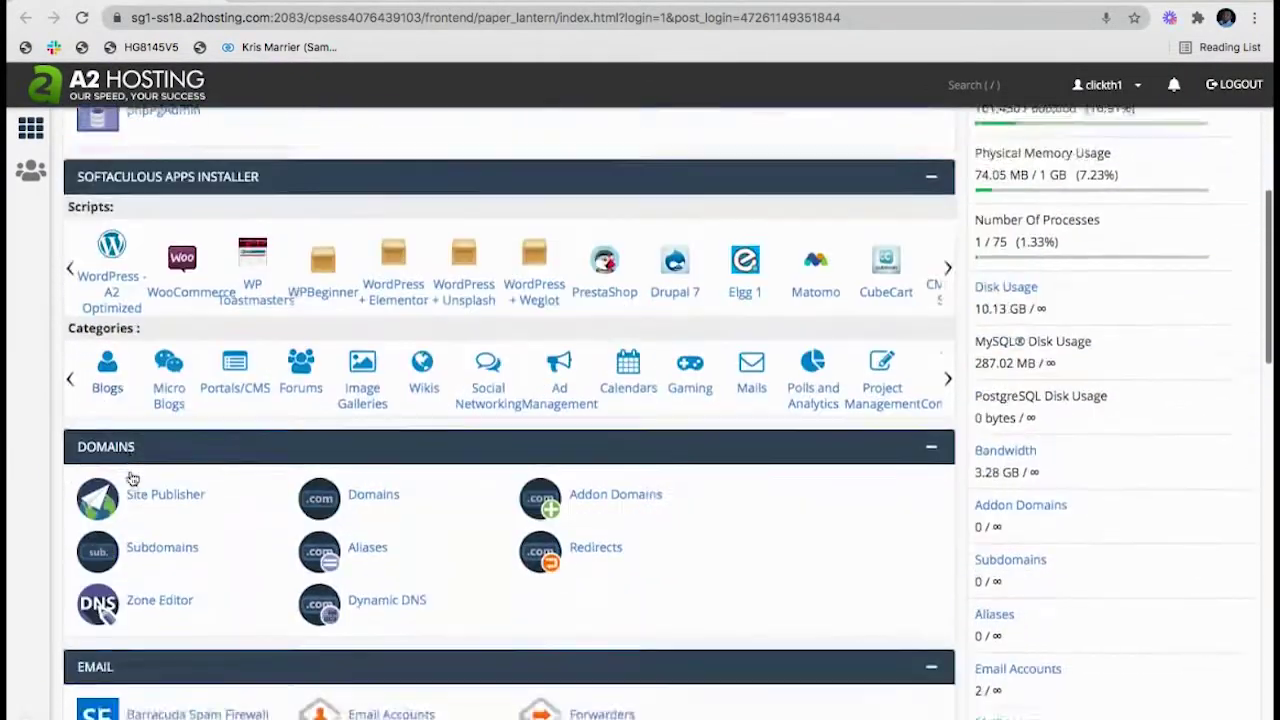
scroll(132, 478, down, 2)
scroll(100, 451, up, 7)
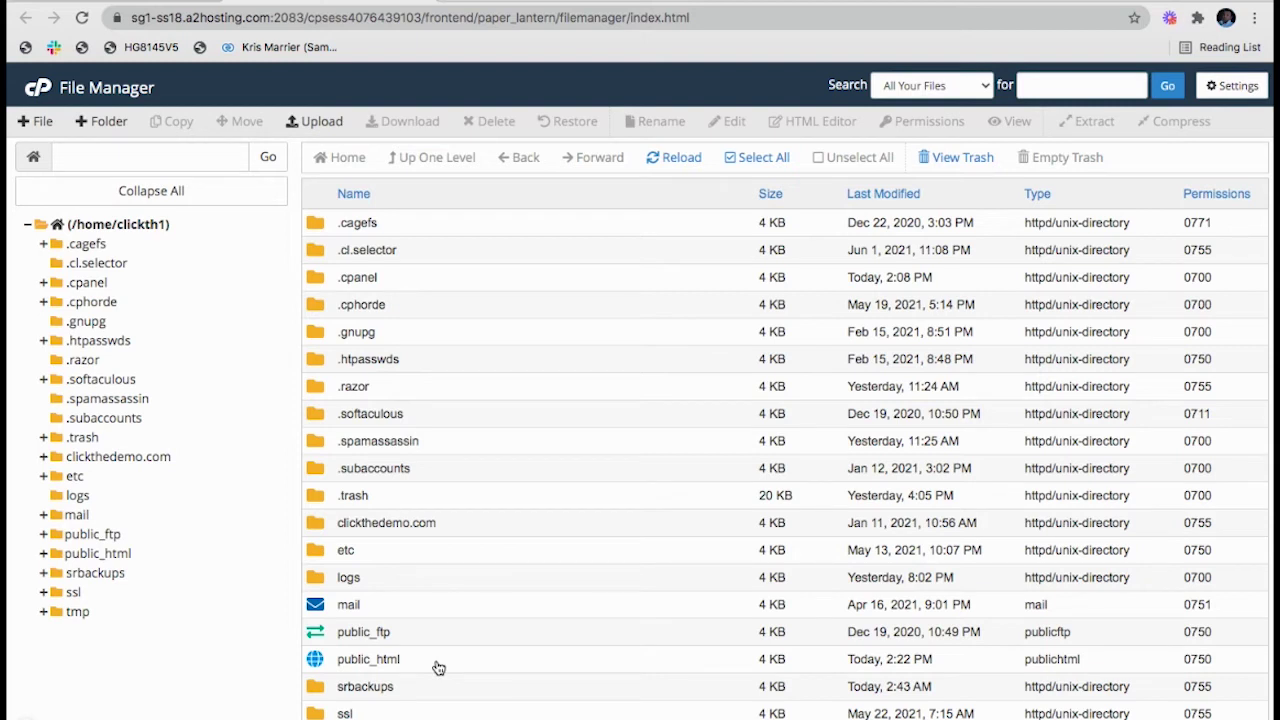
double_click(429, 665)
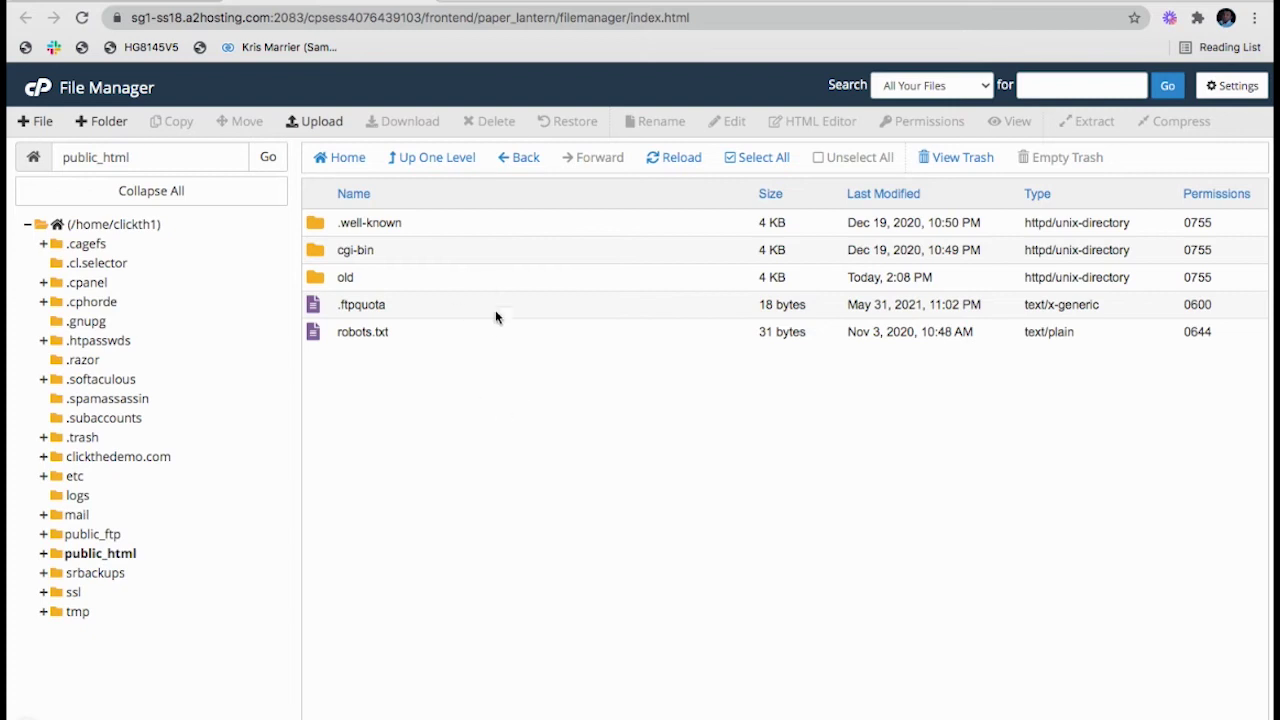
click(322, 124)
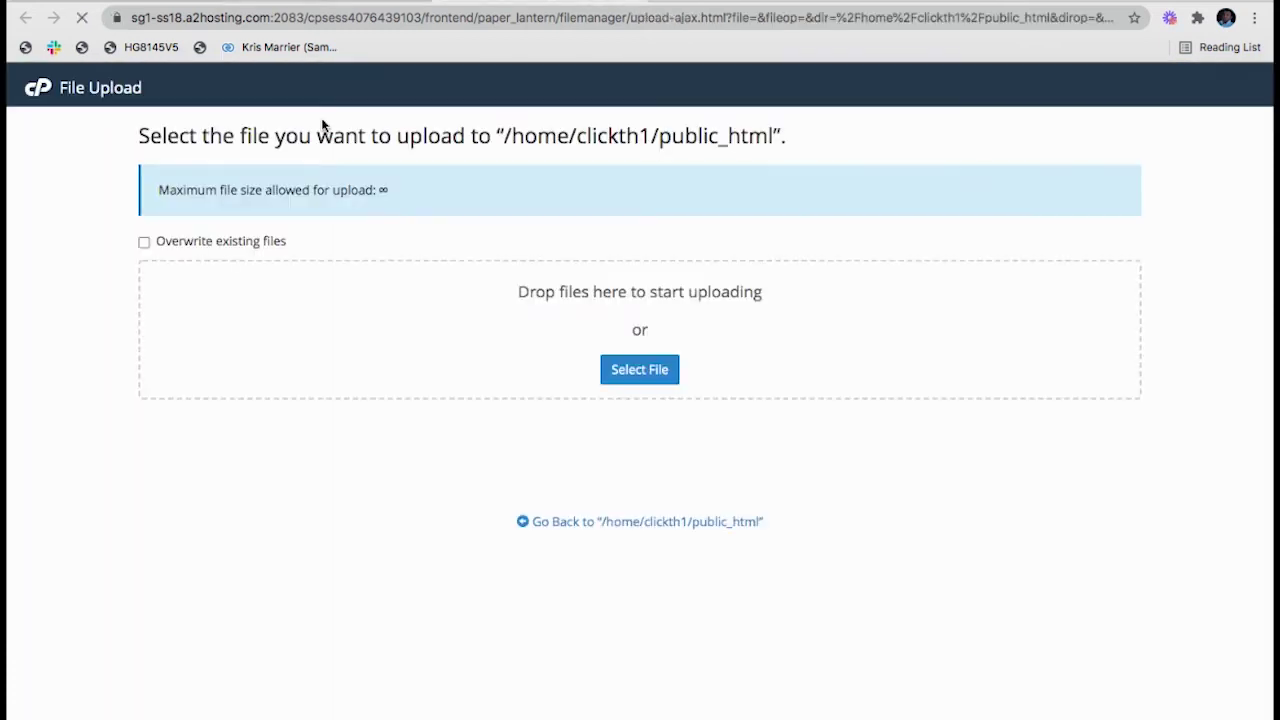
Upload the html.zip archive into public_html and go back to the file listing.
click(652, 378)
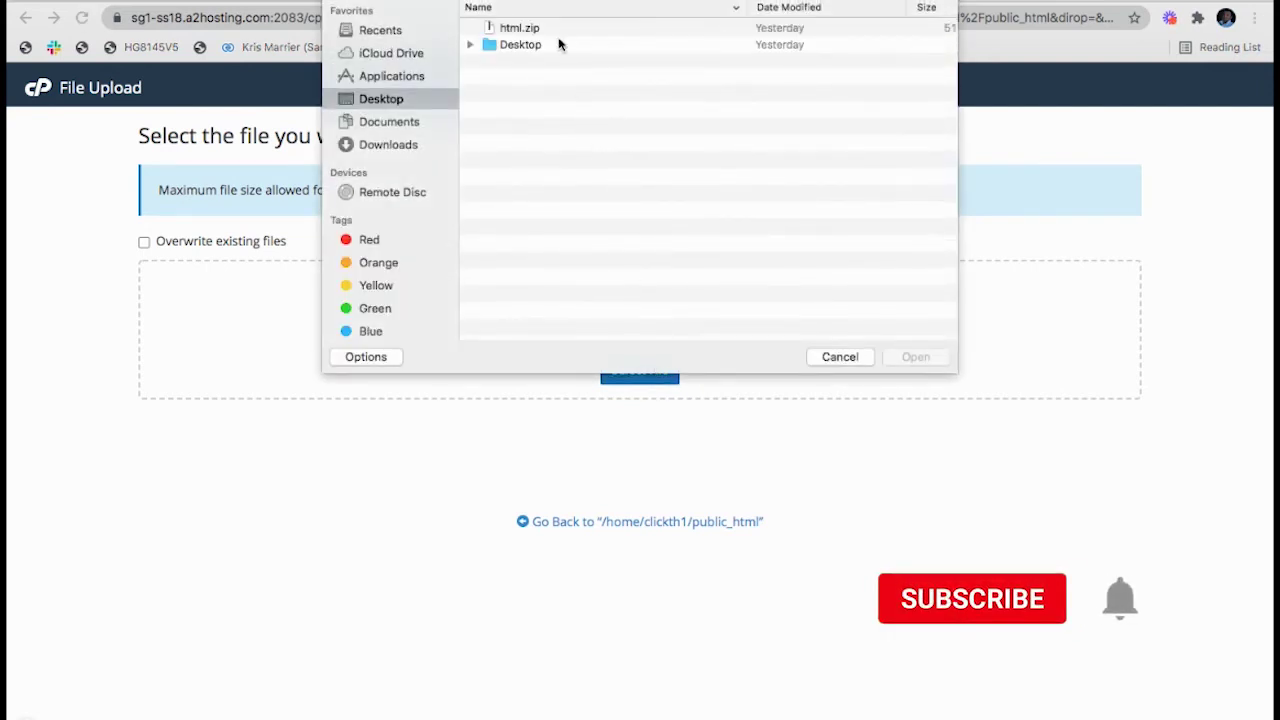
click(550, 28)
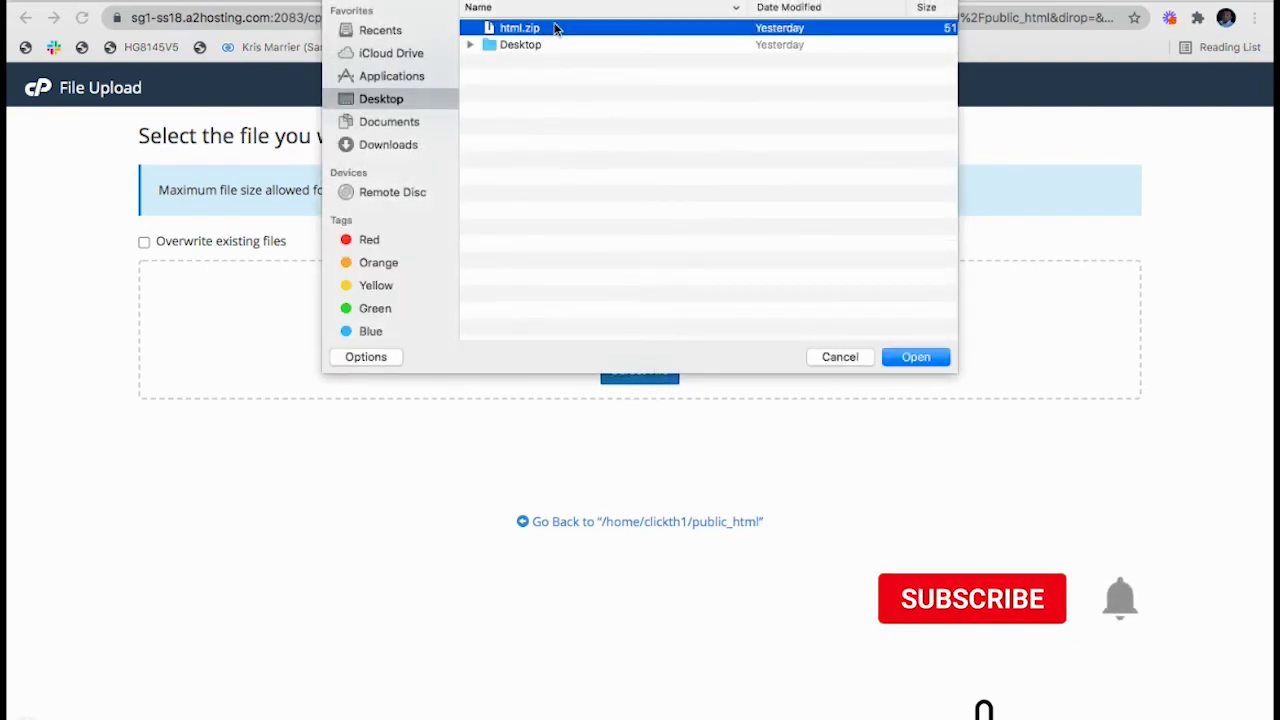
click(918, 357)
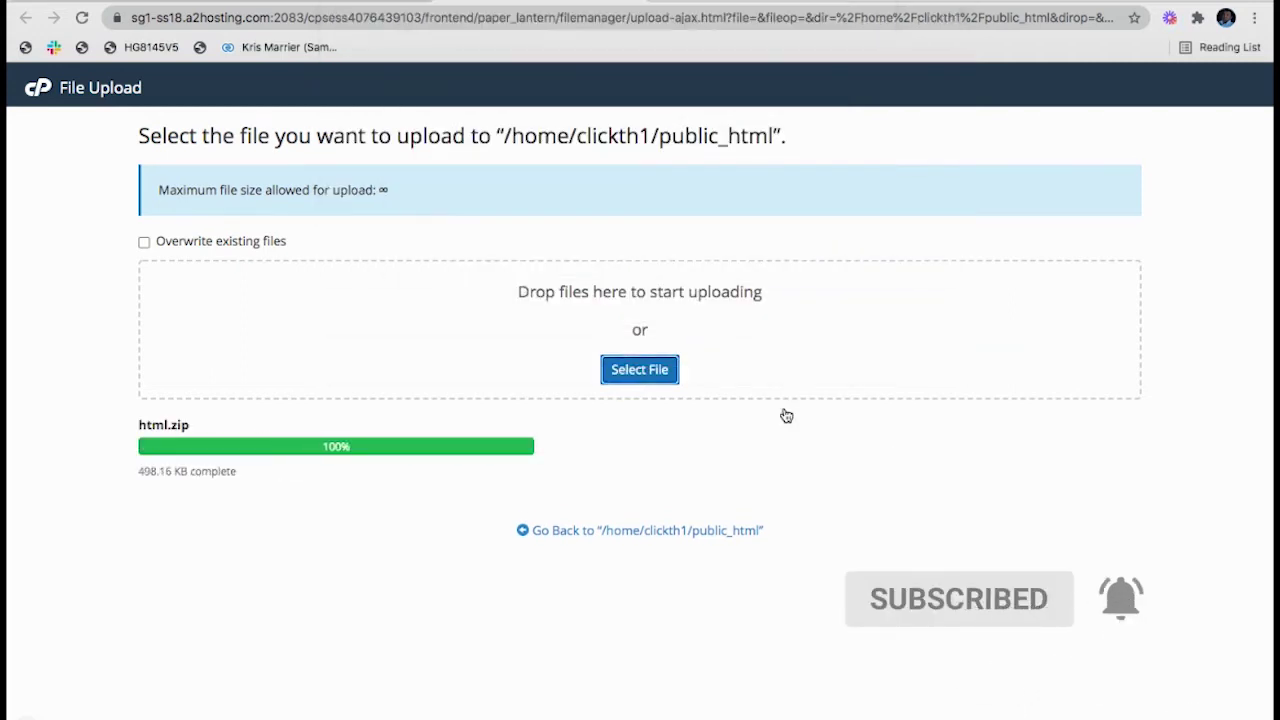
click(690, 533)
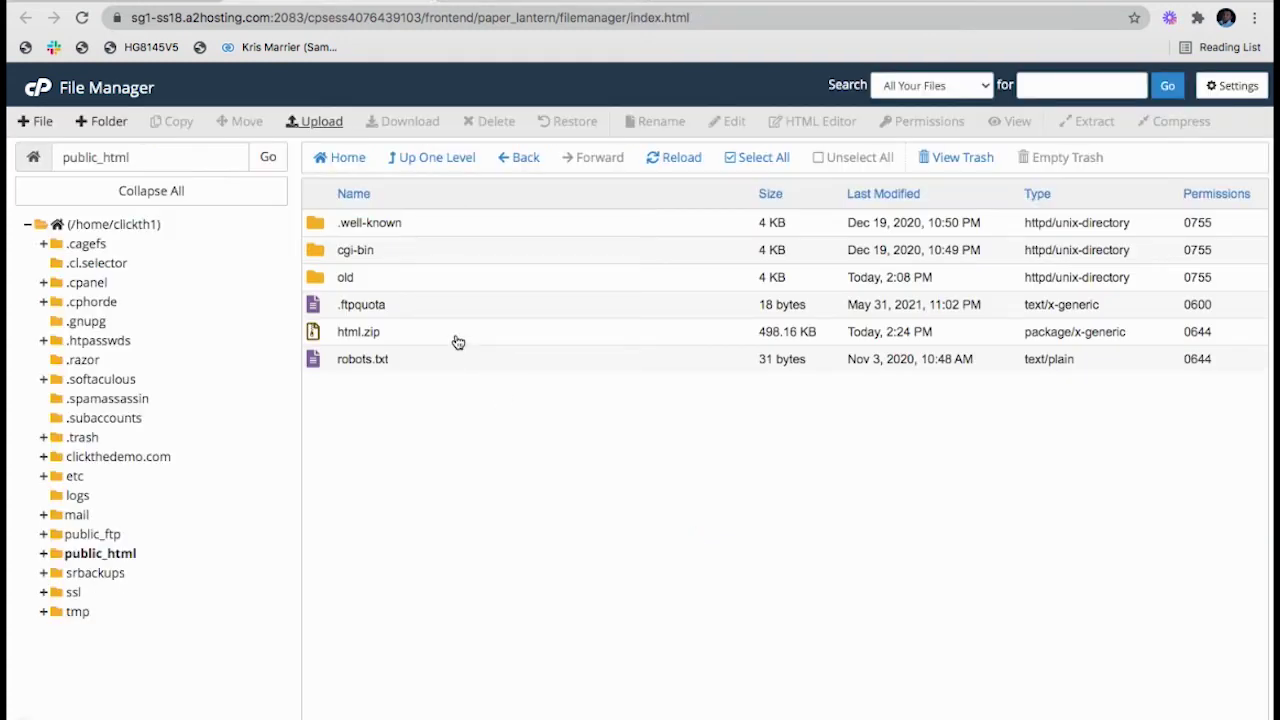
Extract html.zip in public_html and refresh the listing to show the new rento folder.
click(426, 339)
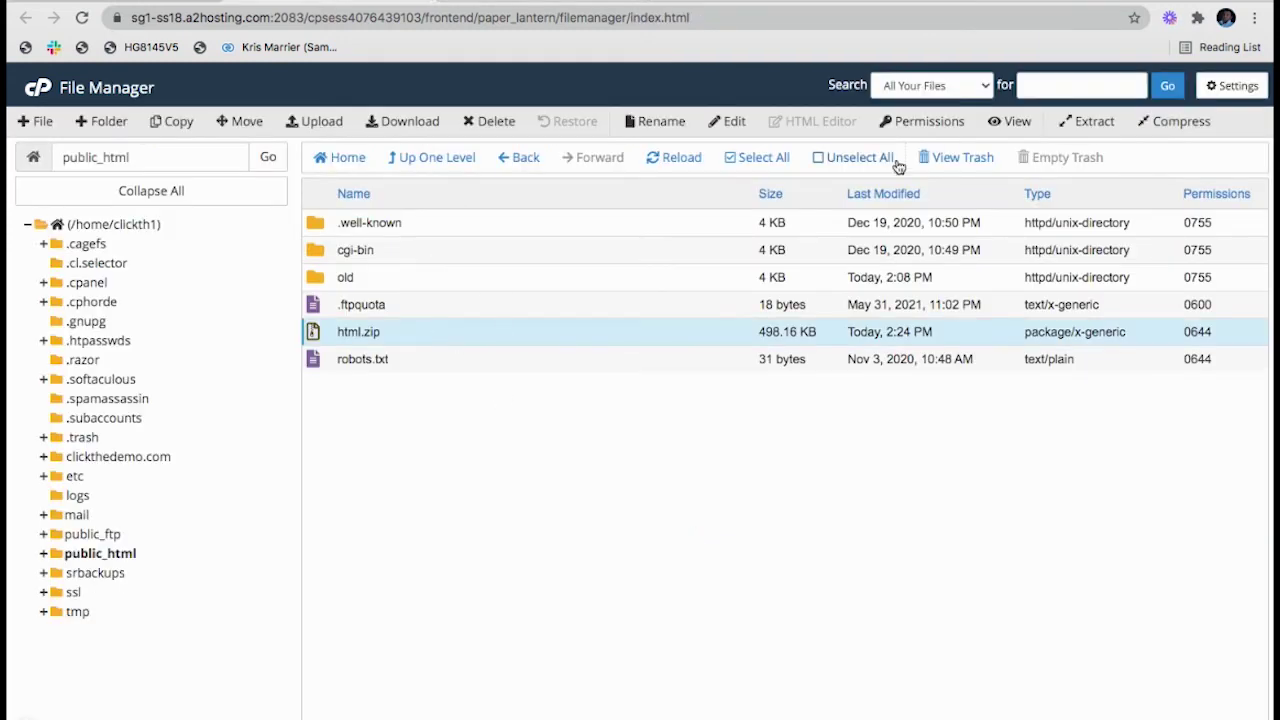
click(1094, 122)
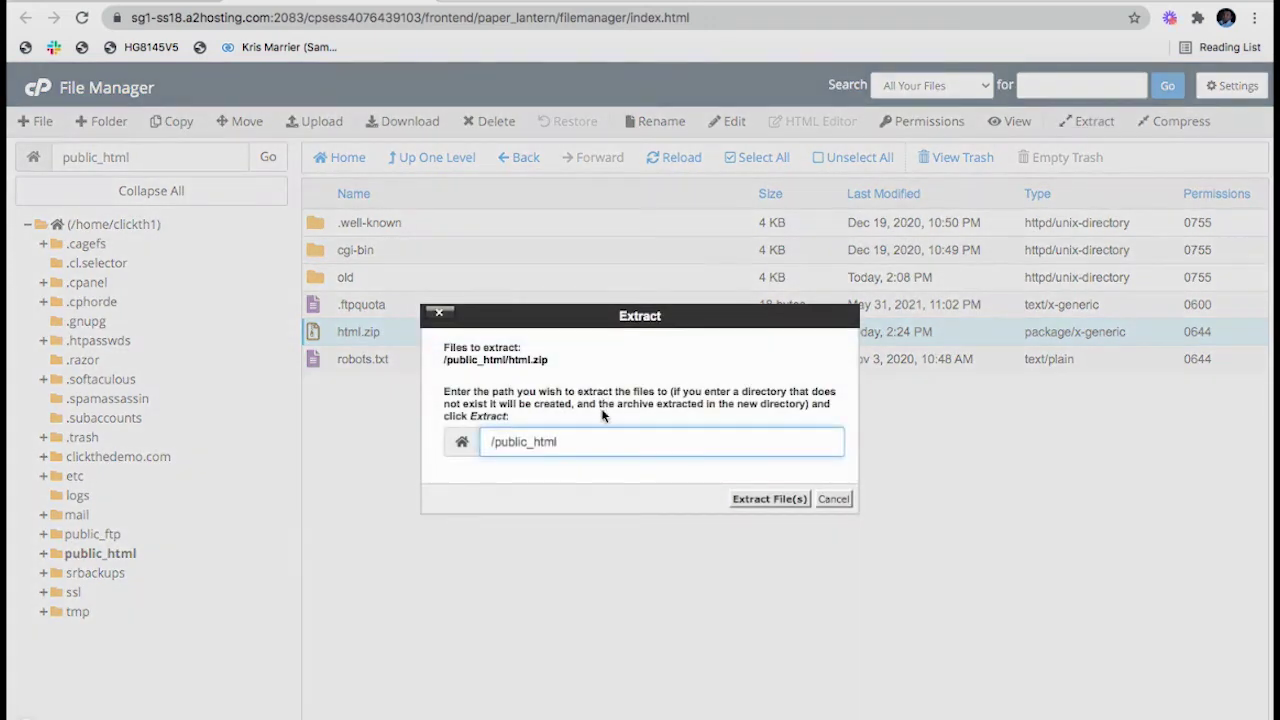
click(747, 501)
click(922, 588)
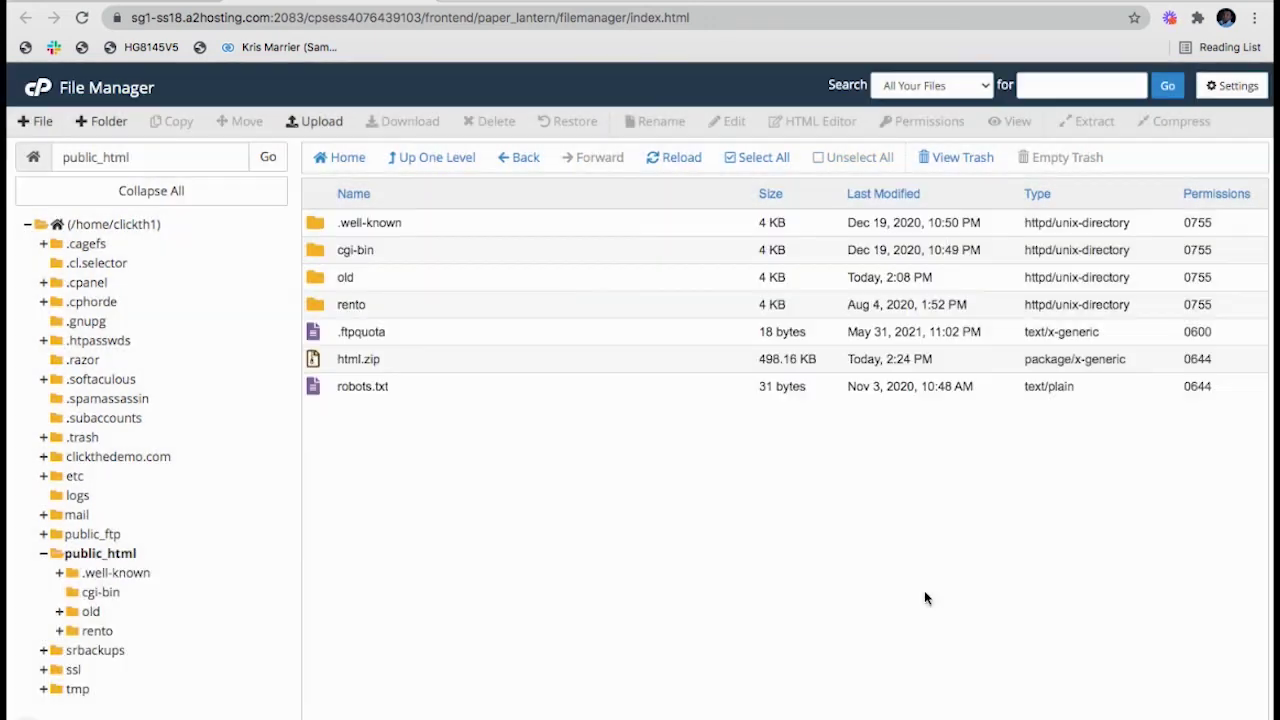
click(670, 160)
Load clickthedemo.com again in a new tab, then go back to File Manager.
key(ctrl+t)
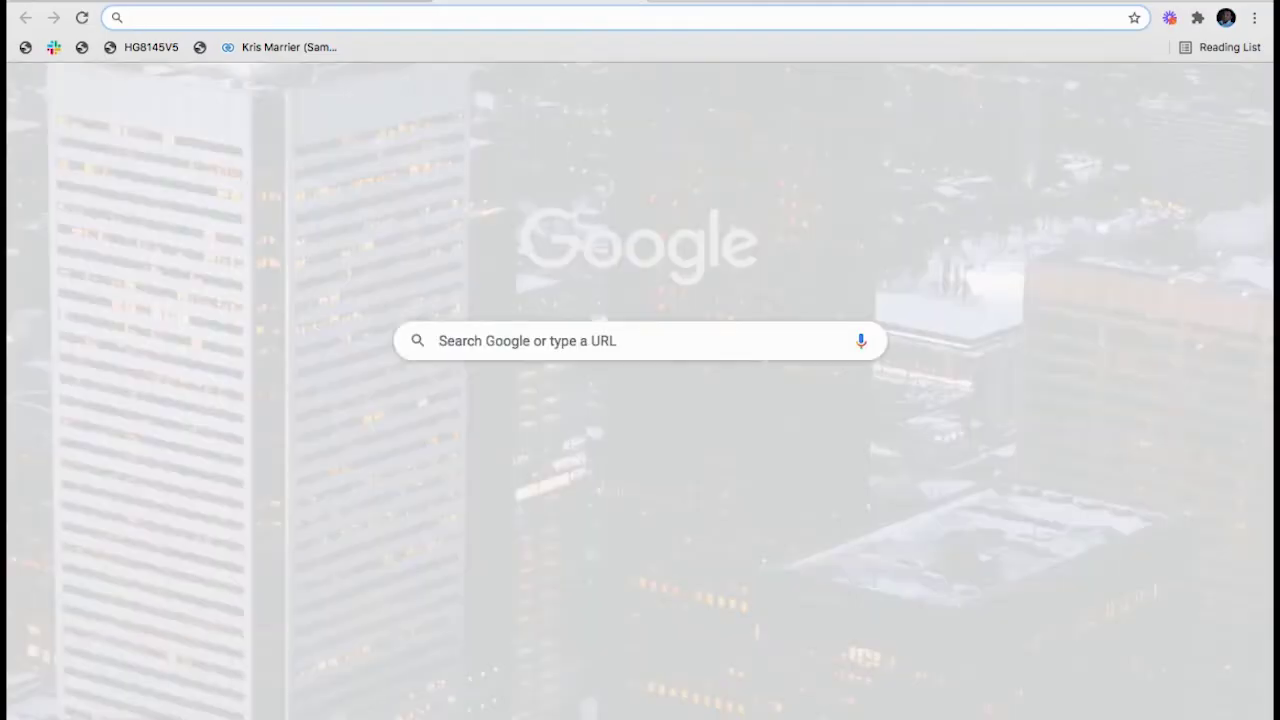
text(clickthedemo.com)
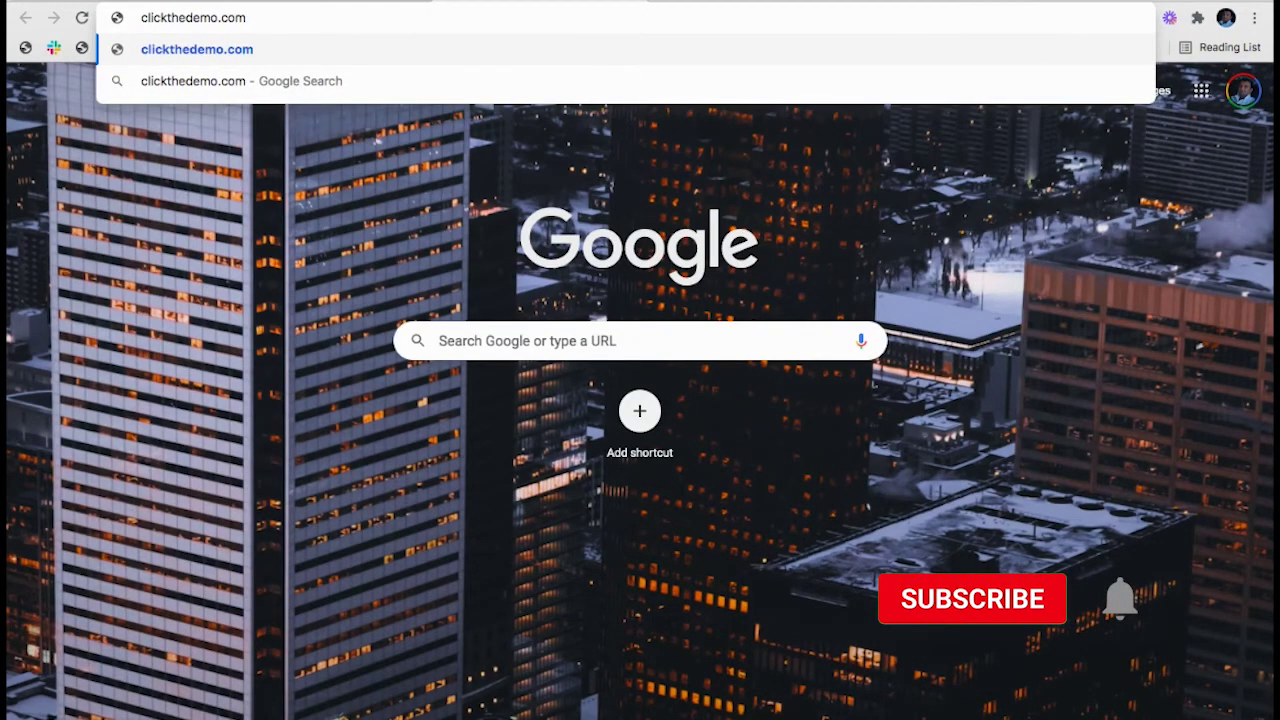
key(Return)
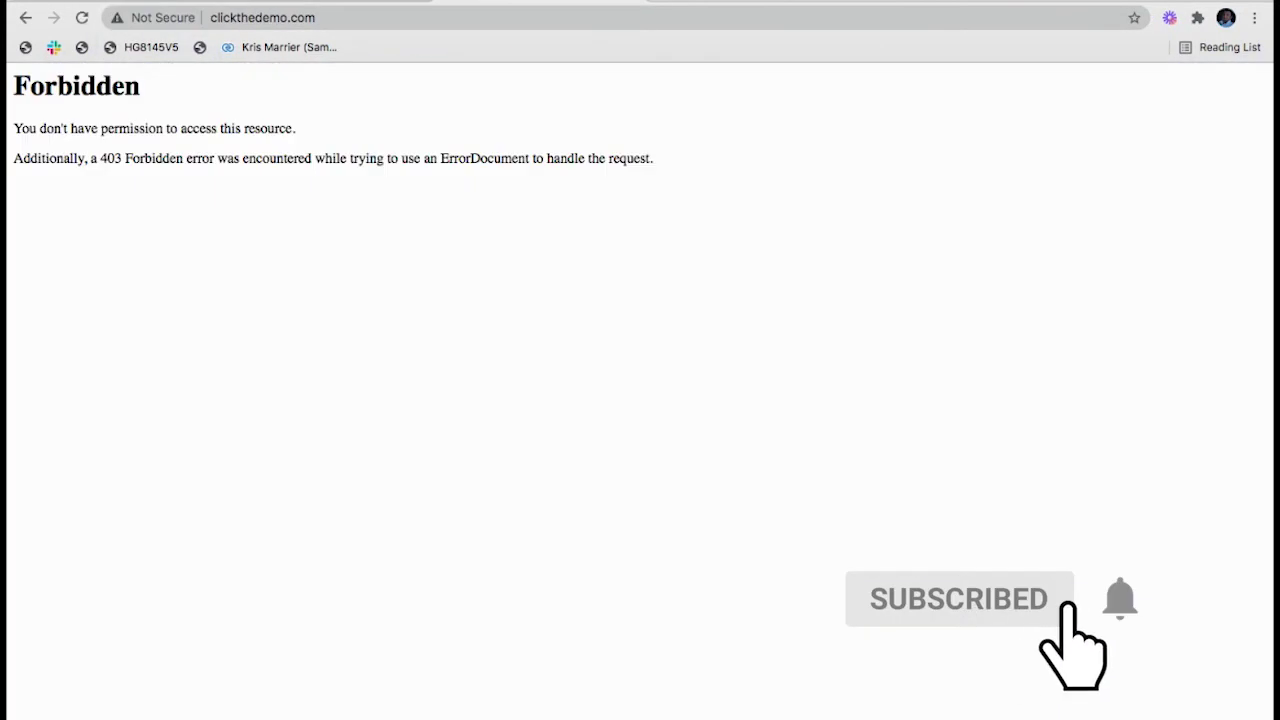
click(366, 4)
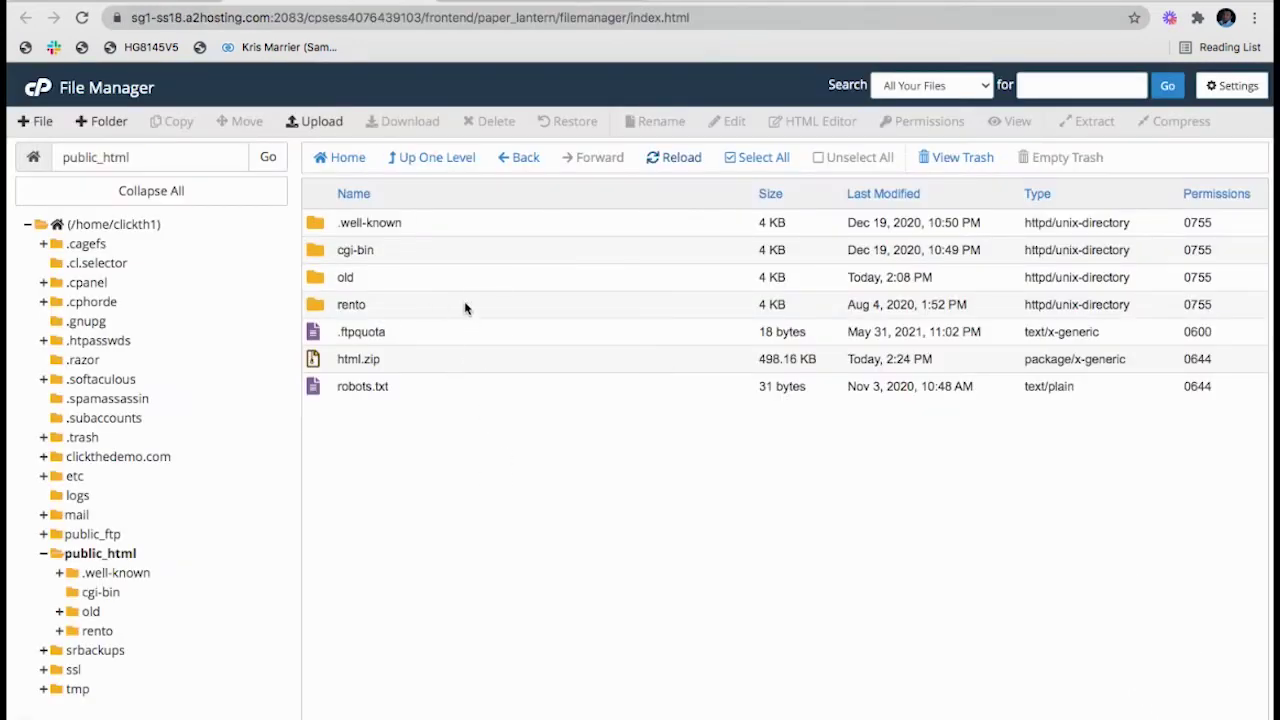
Open the site at clickthedemo.com/rento/ to preview the Rento landing page.
click(416, 313)
click(506, 4)
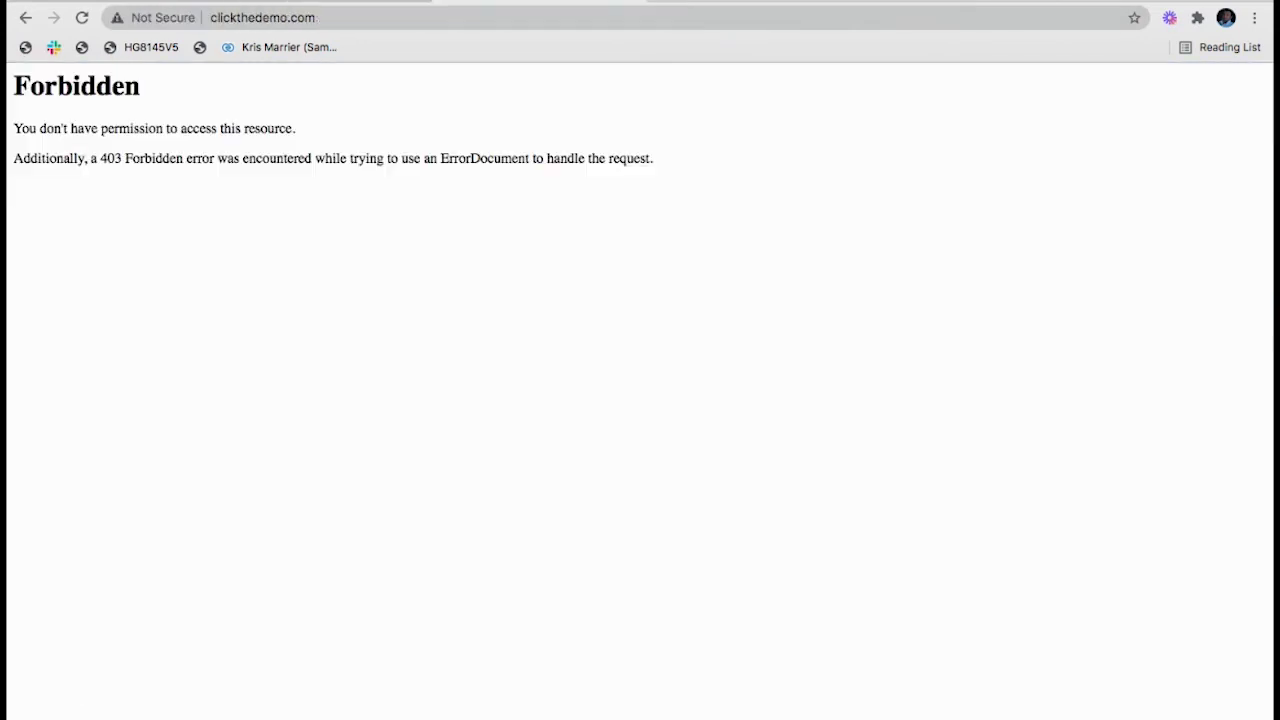
click(506, 9)
click(506, 9)
text(/rento/)
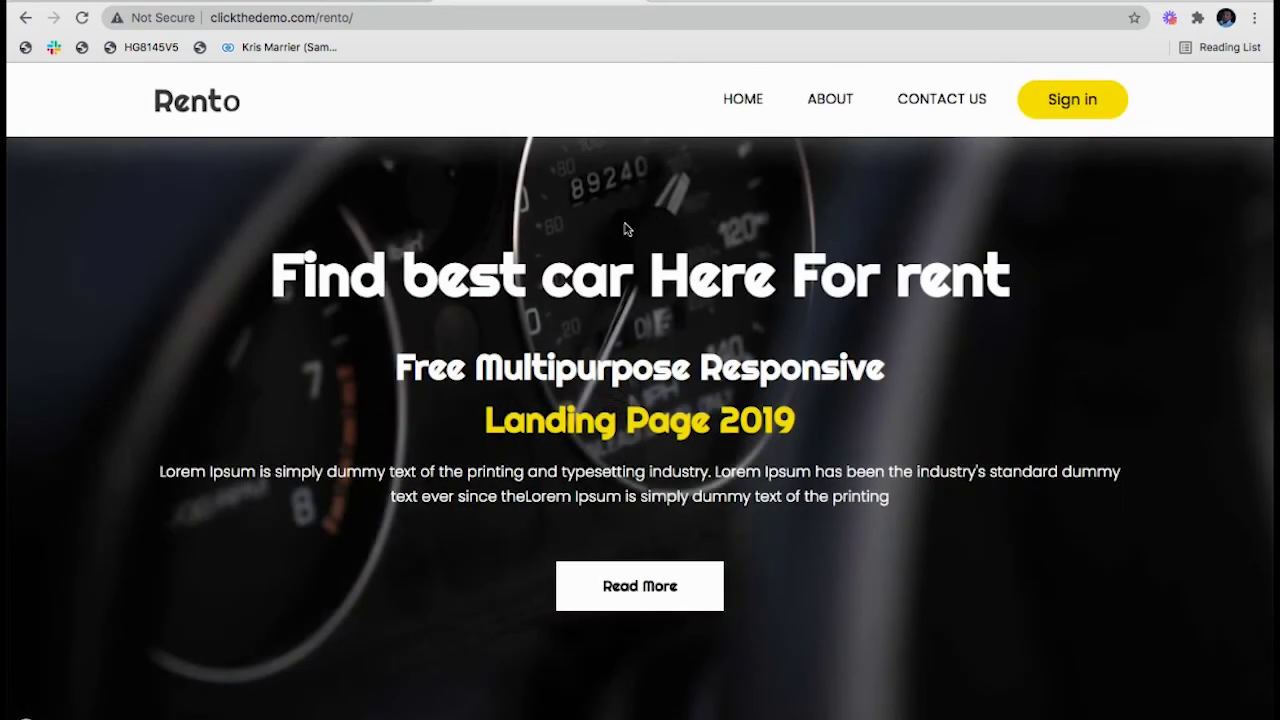
Remove rento/ from the address and load clickthedemo.com at the bare domain.
click(368, 18)
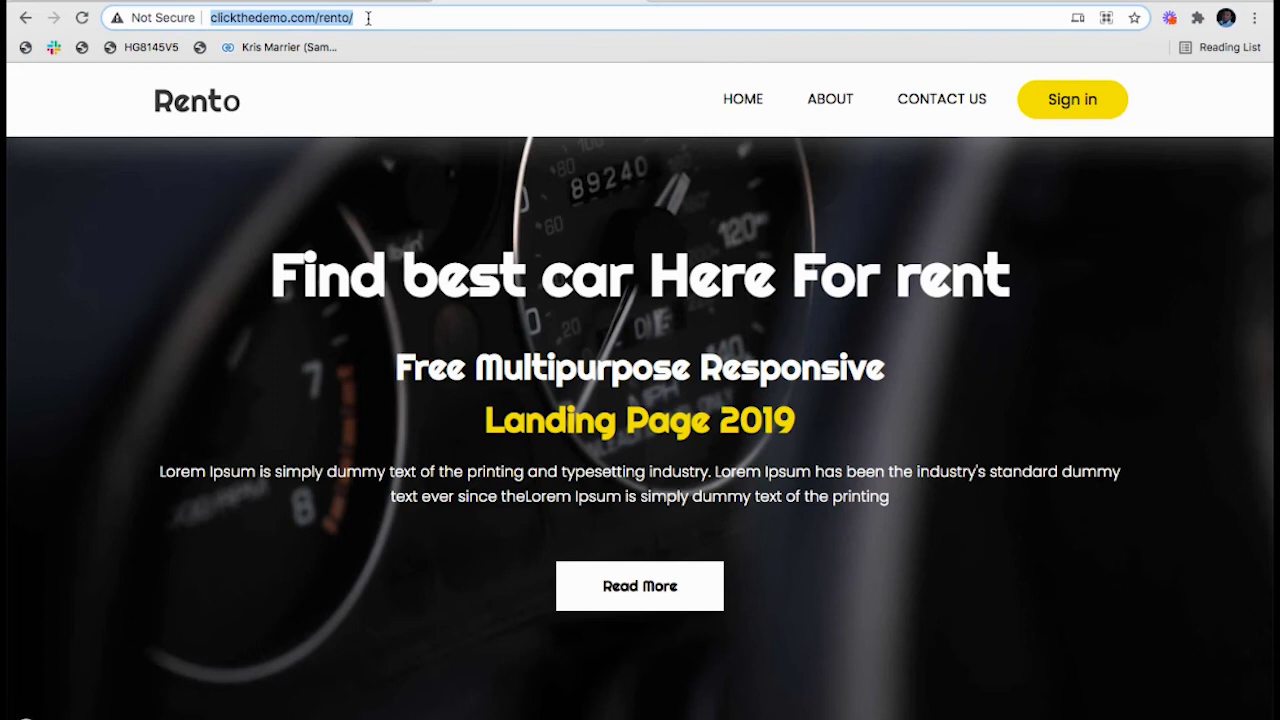
click(368, 18)
key(BackSpace)
key(BackSpace)
key(BackSpace)
key(BackSpace)
key(BackSpace)
key(BackSpace)
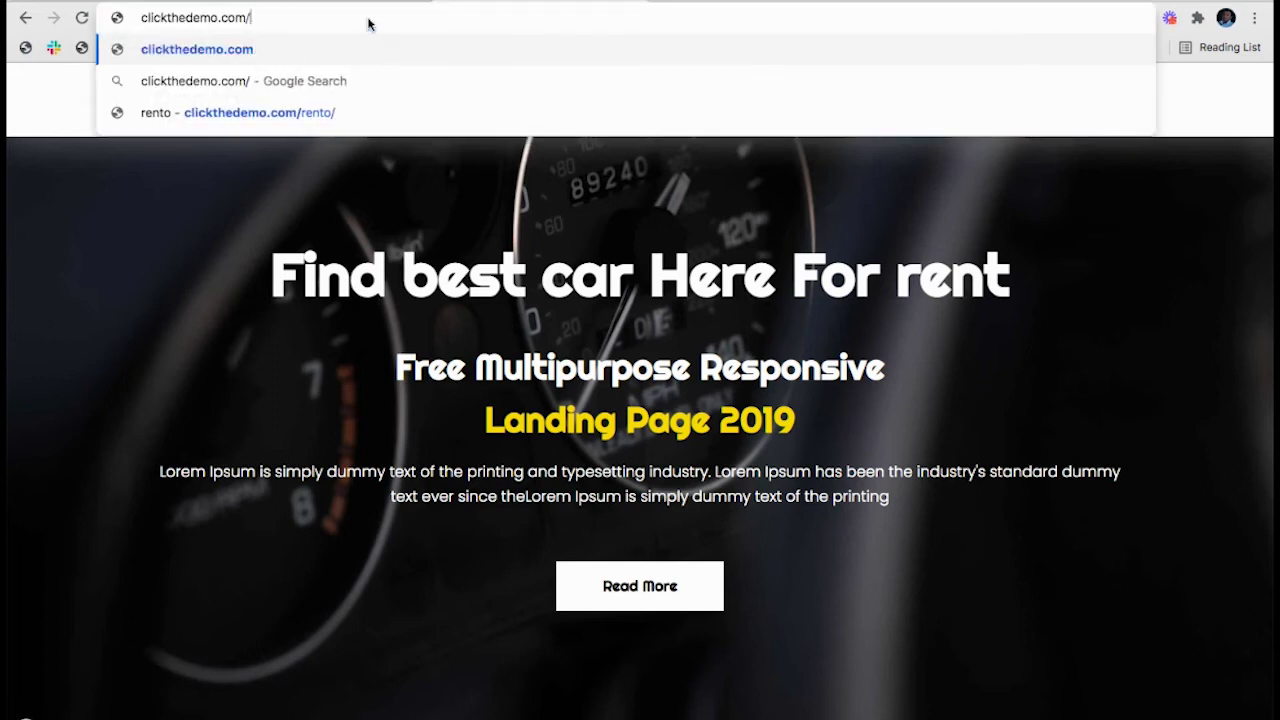
key(Return)
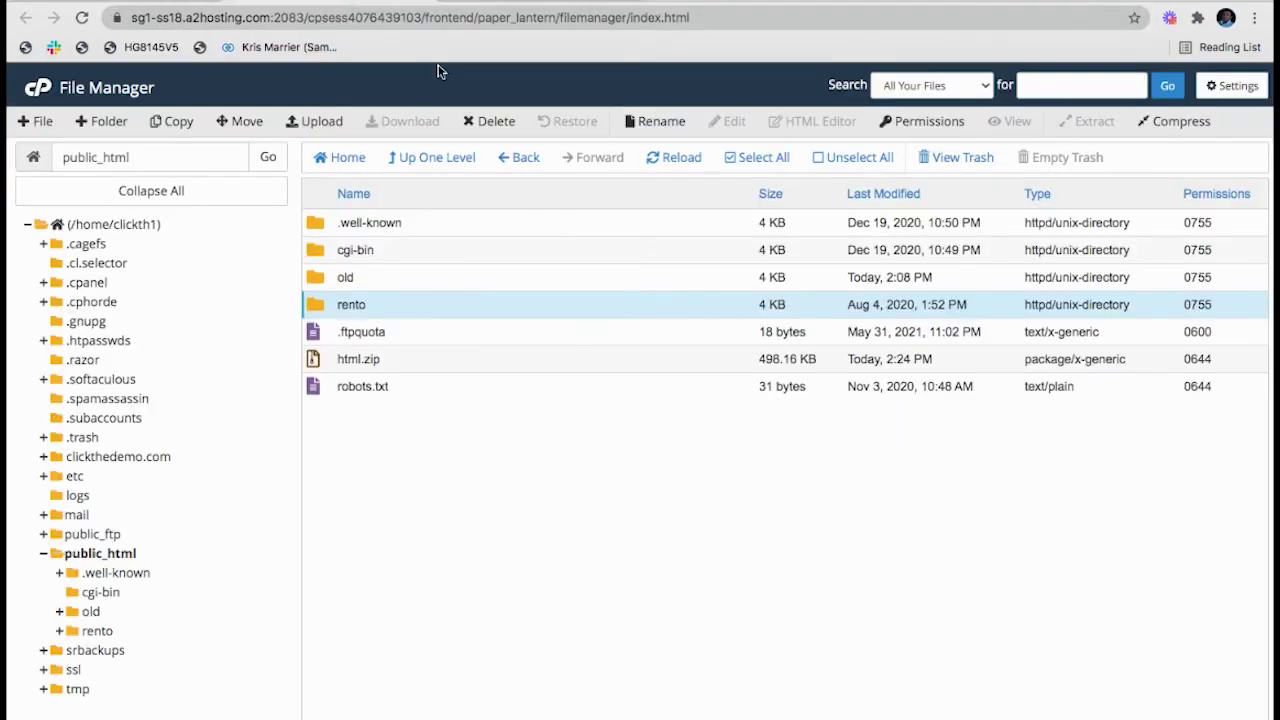
Move all contents of the rento folder up into /public_html/.
double_click(394, 307)
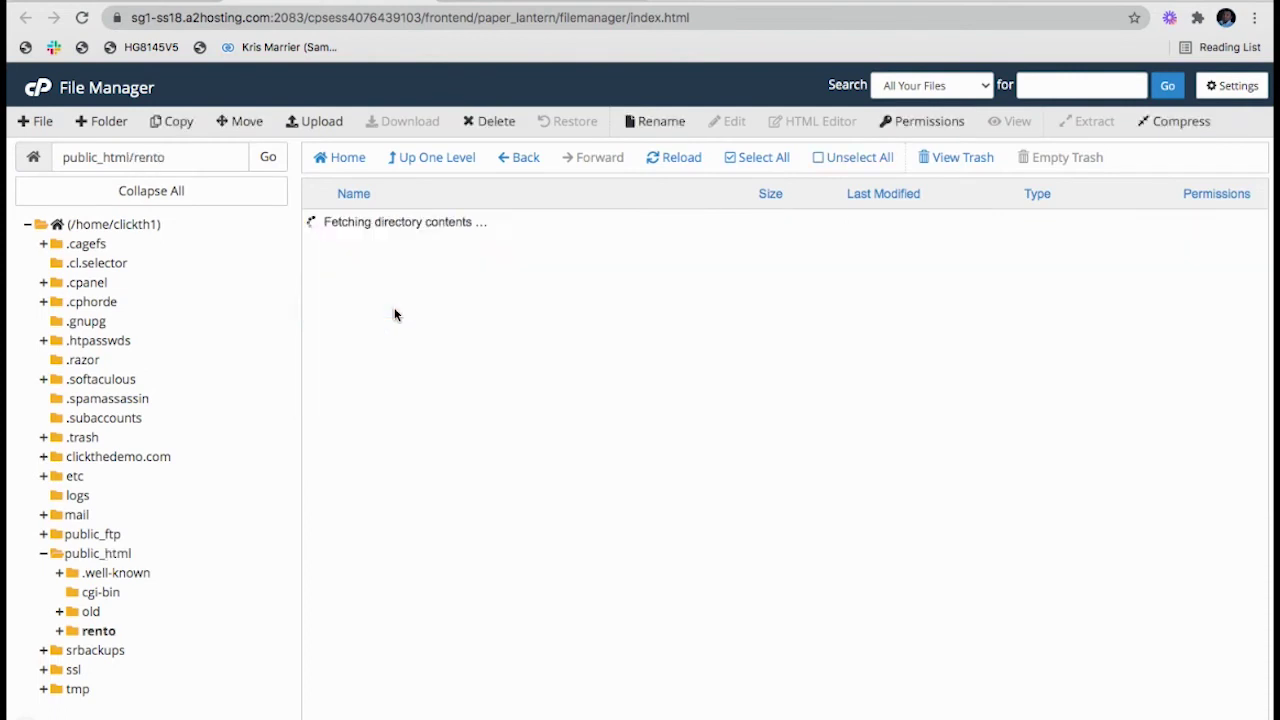
click(750, 162)
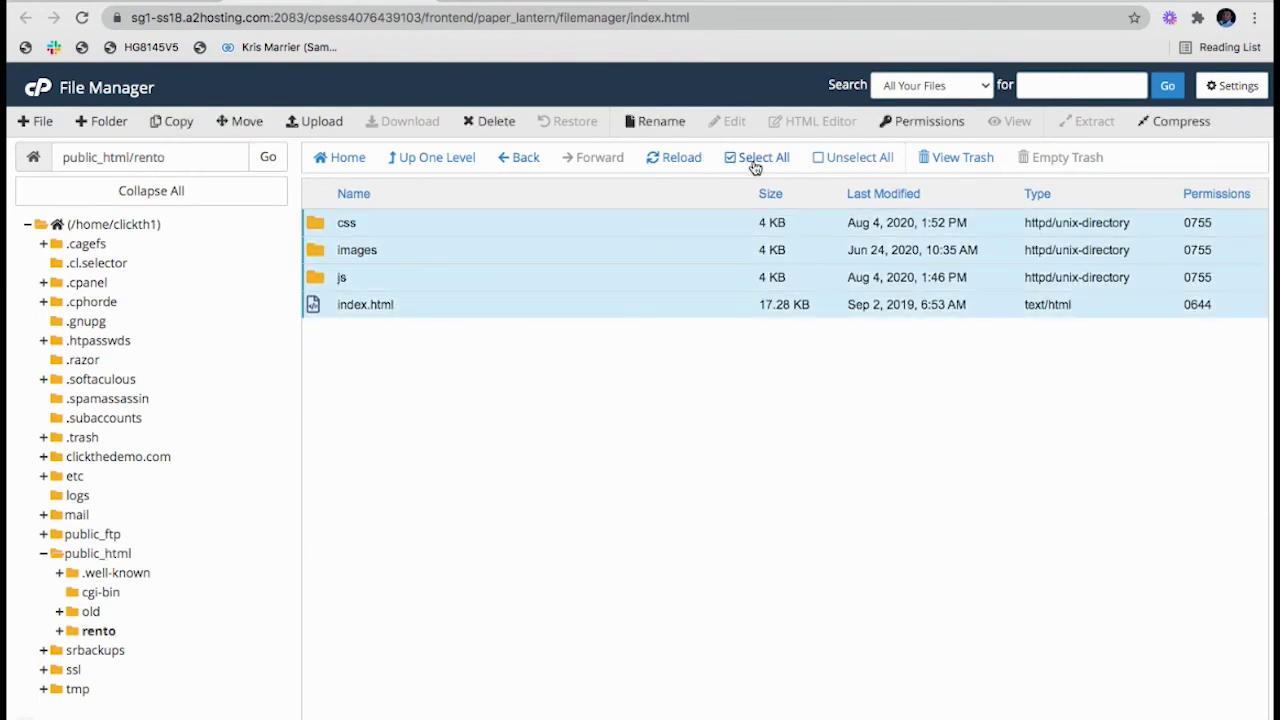
click(243, 121)
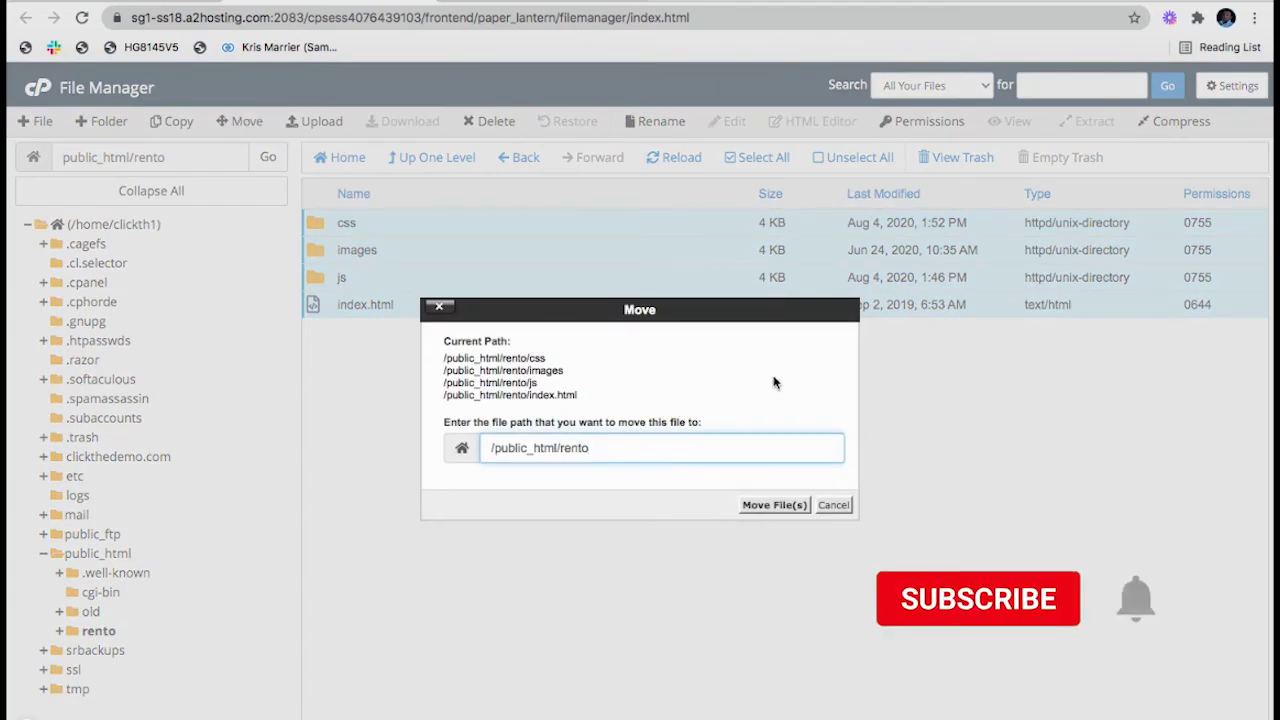
key(BackSpace)
key(BackSpace)
key(BackSpace)
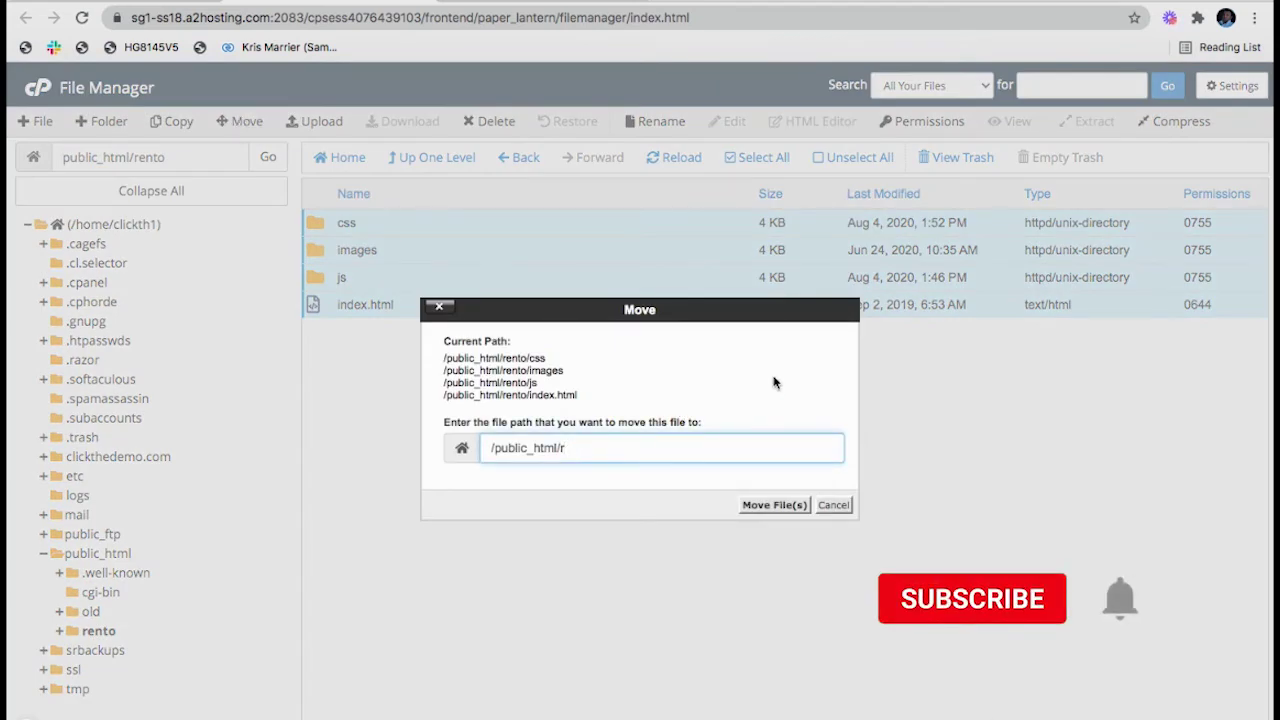
key(BackSpace)
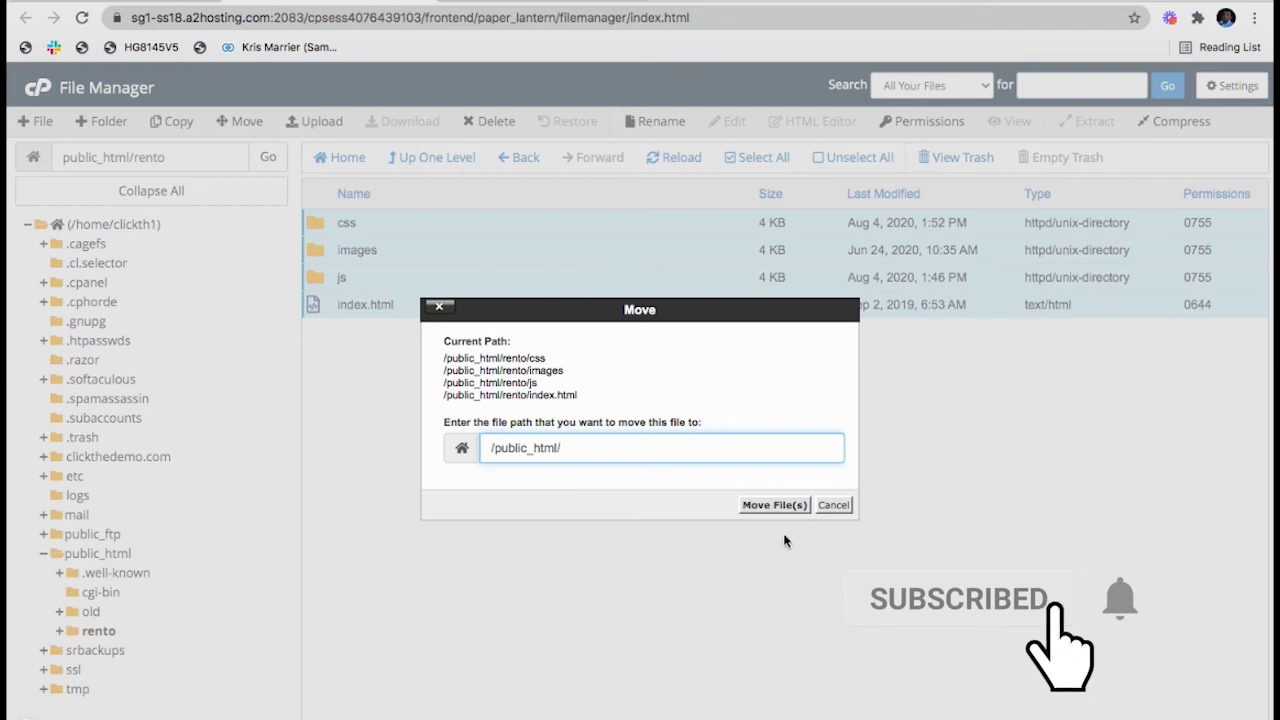
click(774, 505)
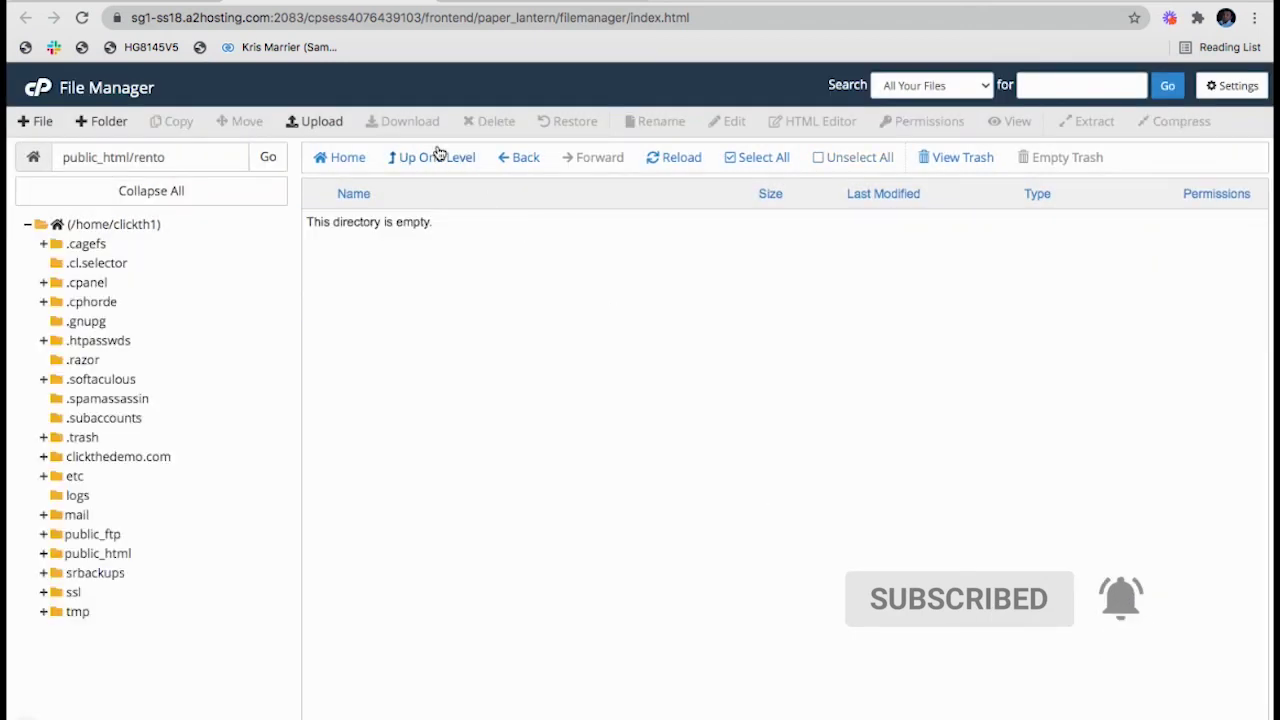
Permanently delete the empty rento folder from public_html.
click(438, 155)
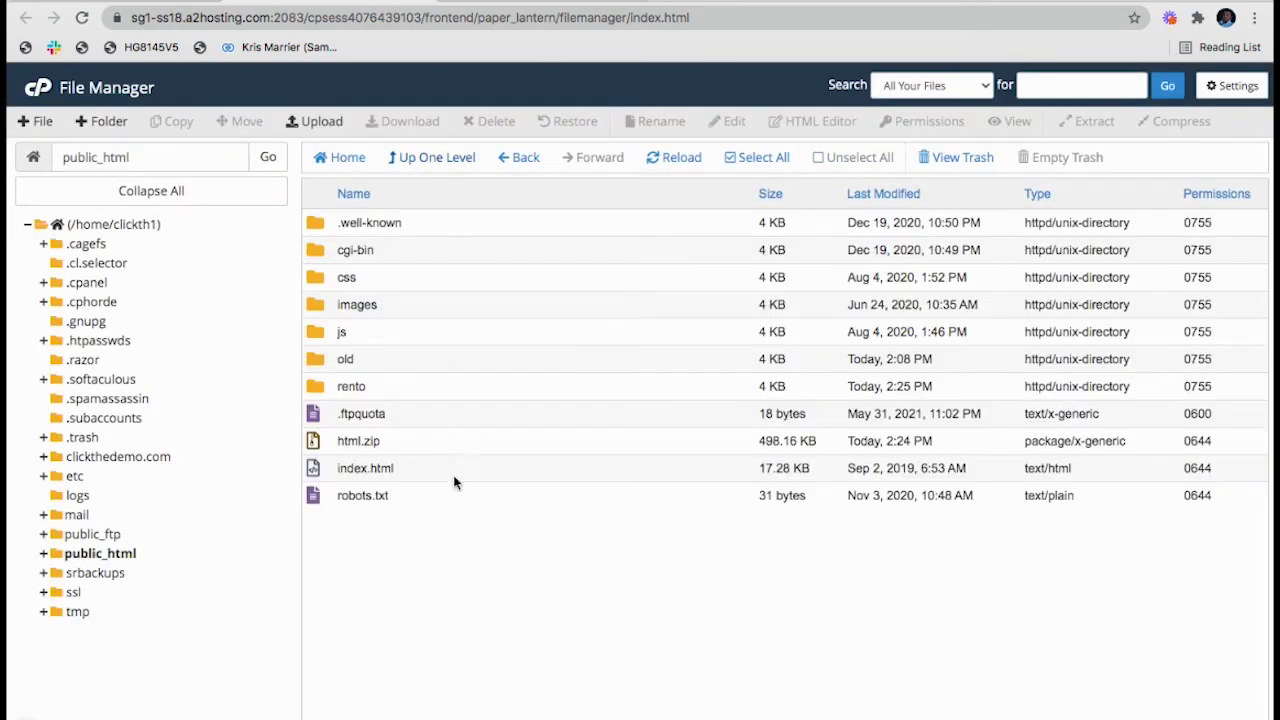
click(388, 386)
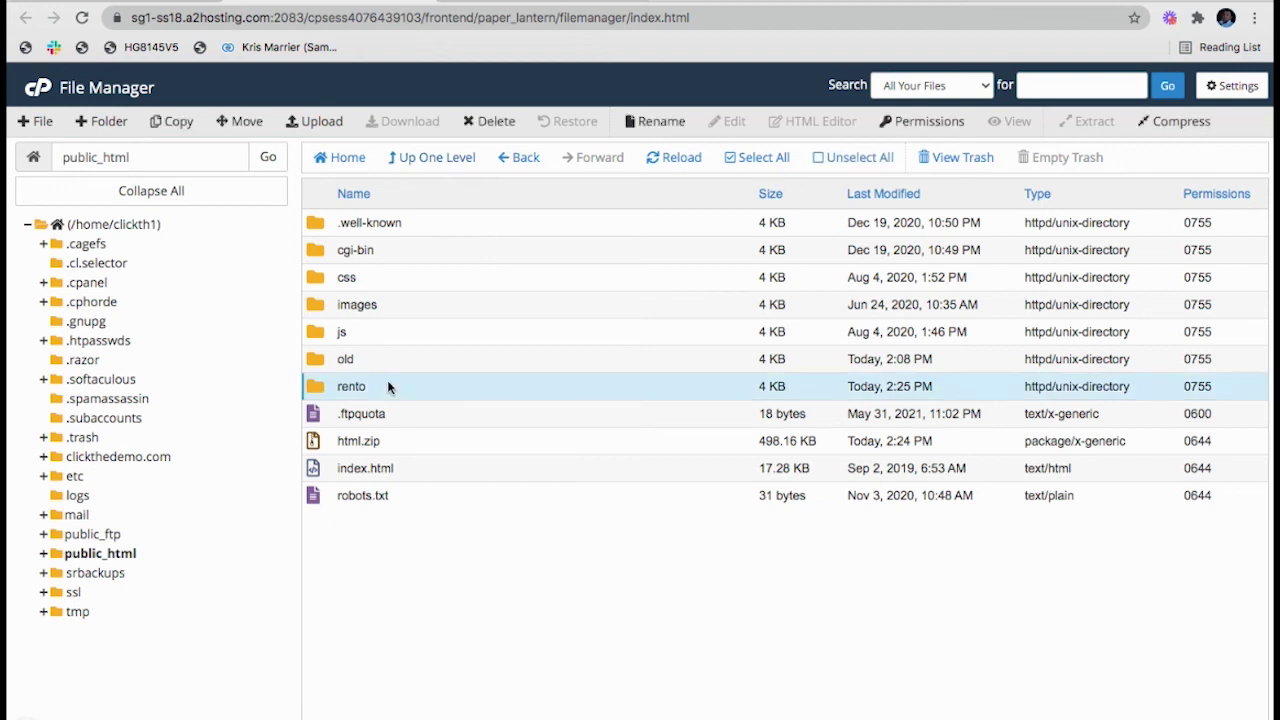
click(490, 121)
click(548, 416)
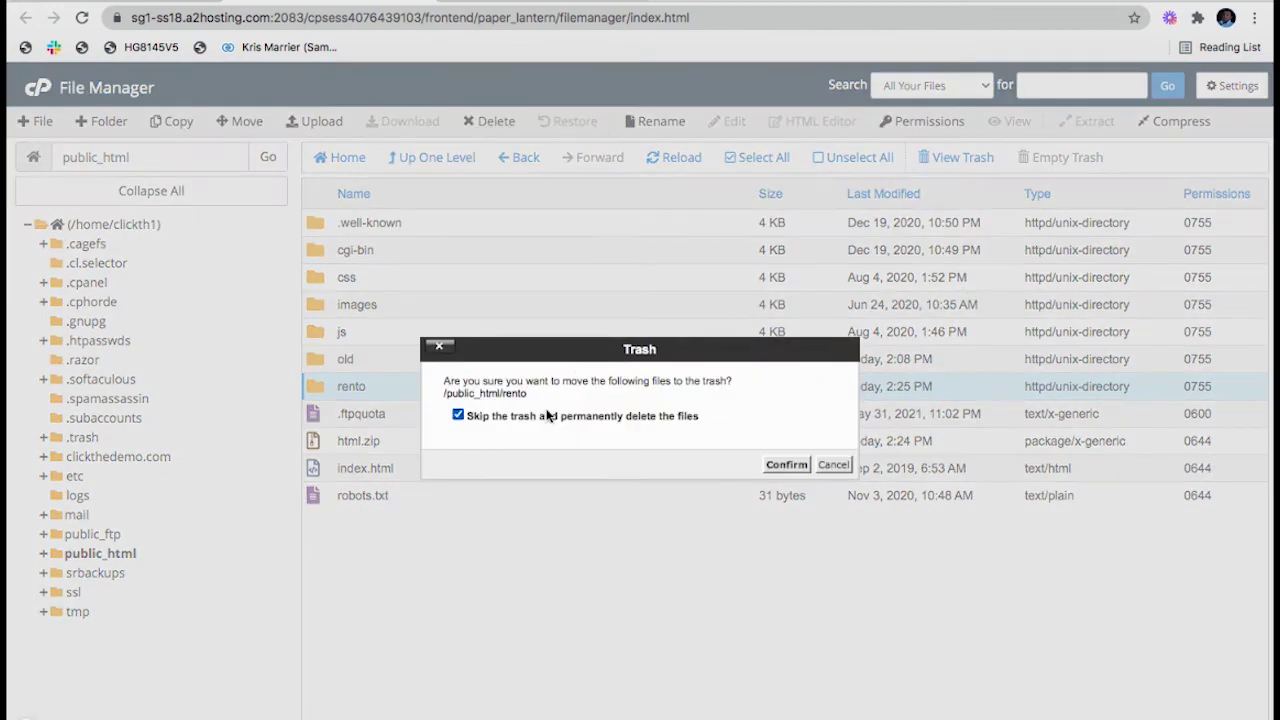
click(801, 467)
Permanently delete the html.zip archive from public_html.
click(428, 413)
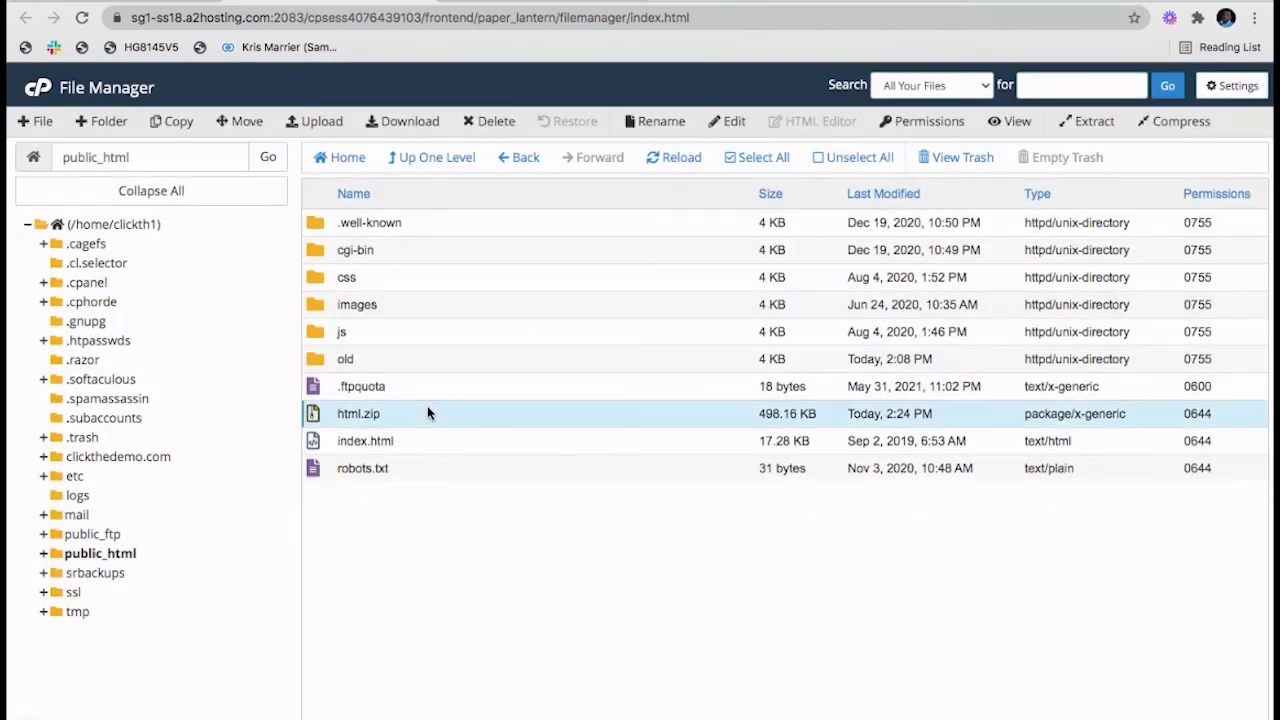
click(488, 122)
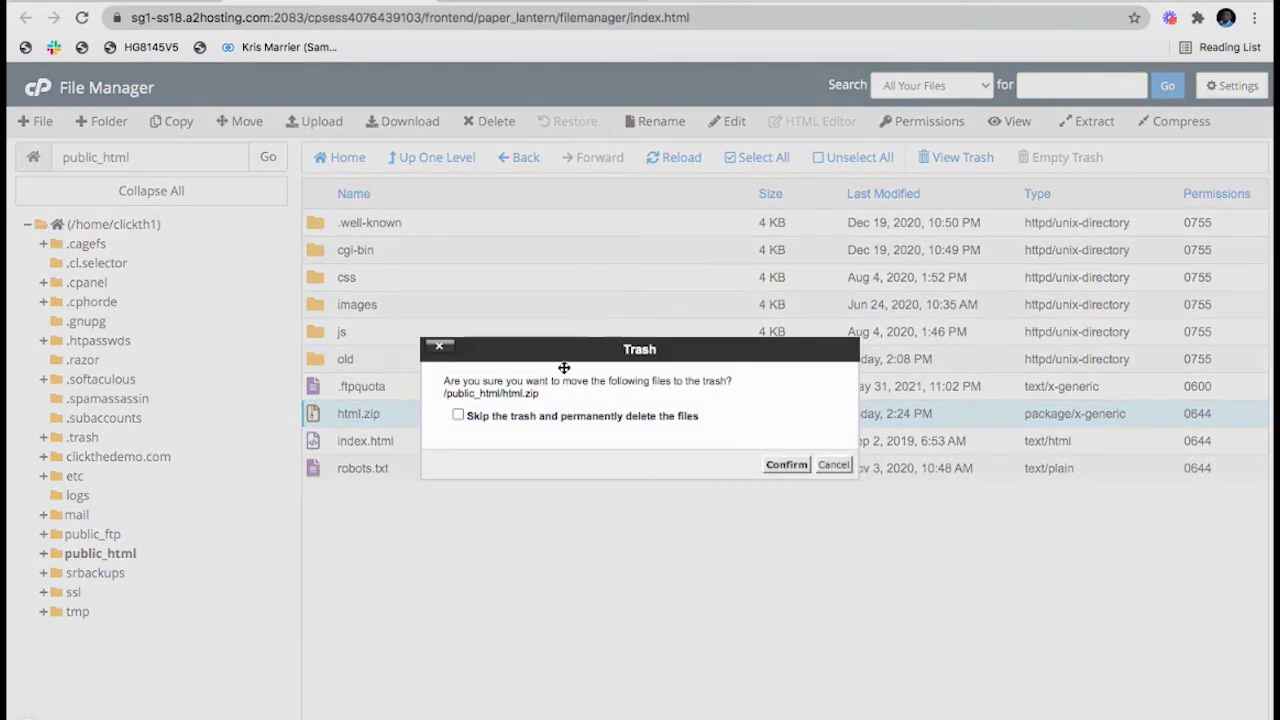
click(547, 418)
click(781, 466)
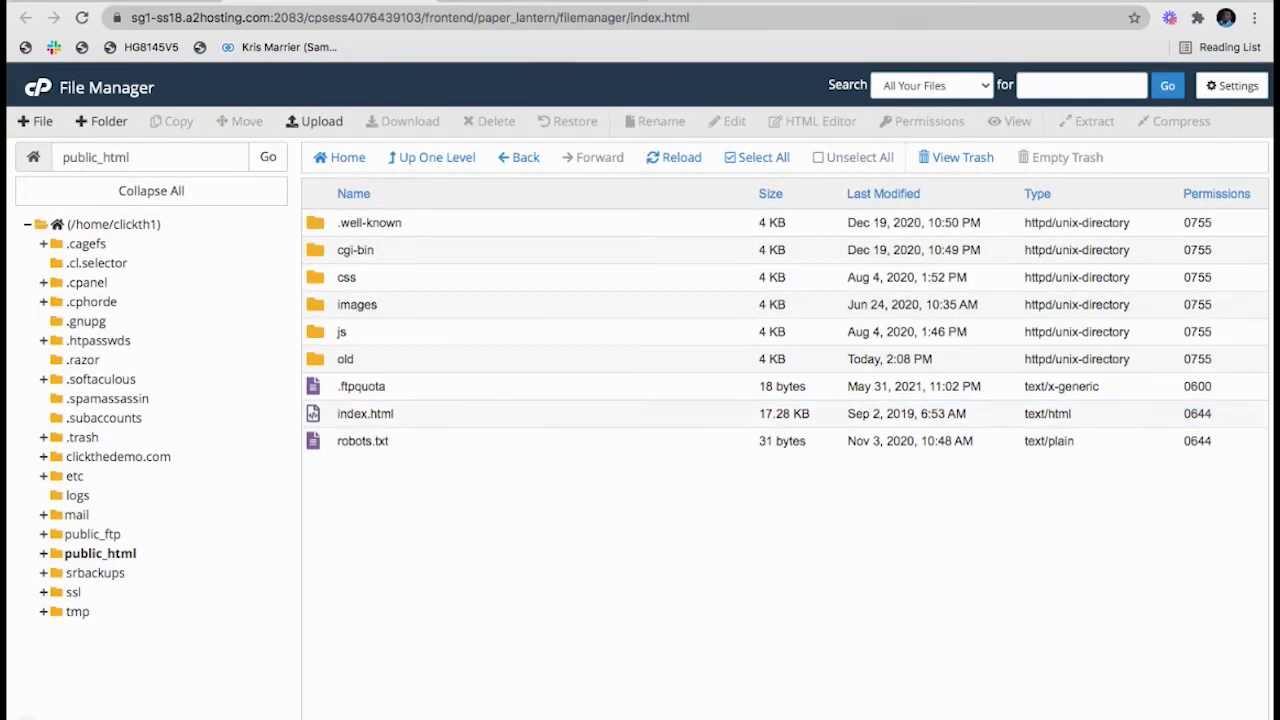
click(549, 4)
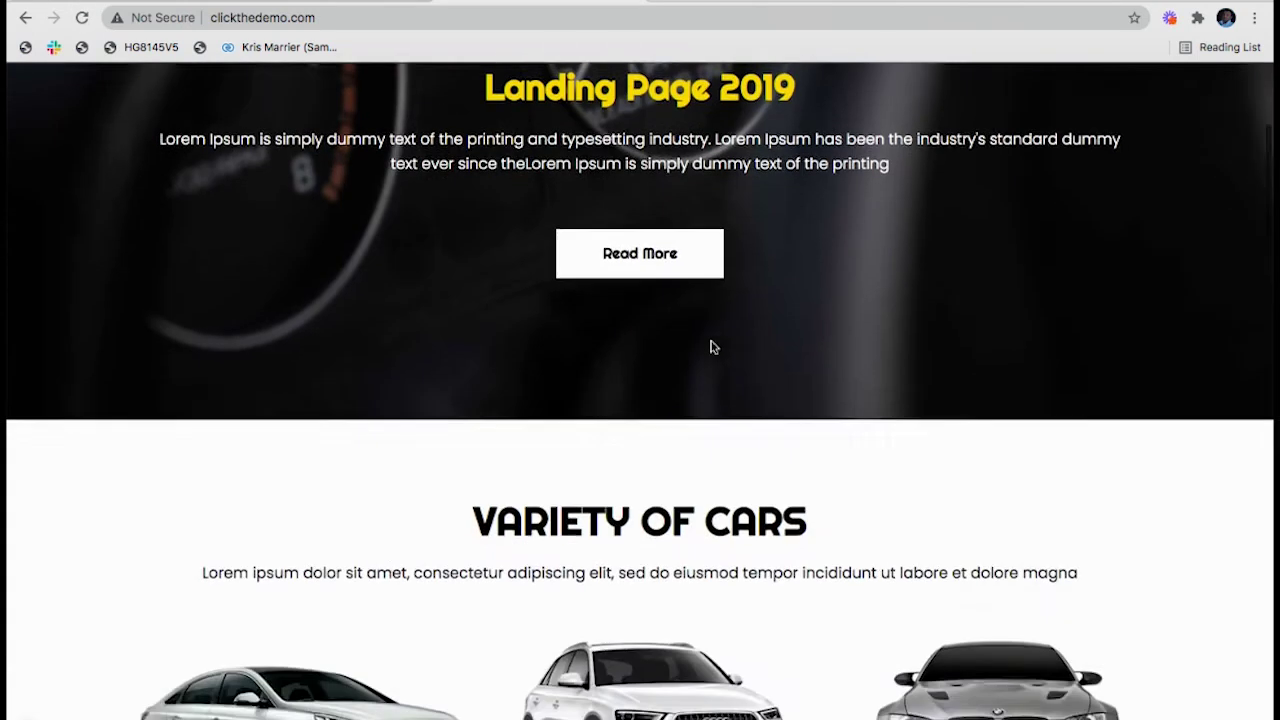
Scroll through the whole Rento car-rental page at the clickthedemo.com root and back to the top.
scroll(711, 347, down, 3)
scroll(711, 347, down, 5)
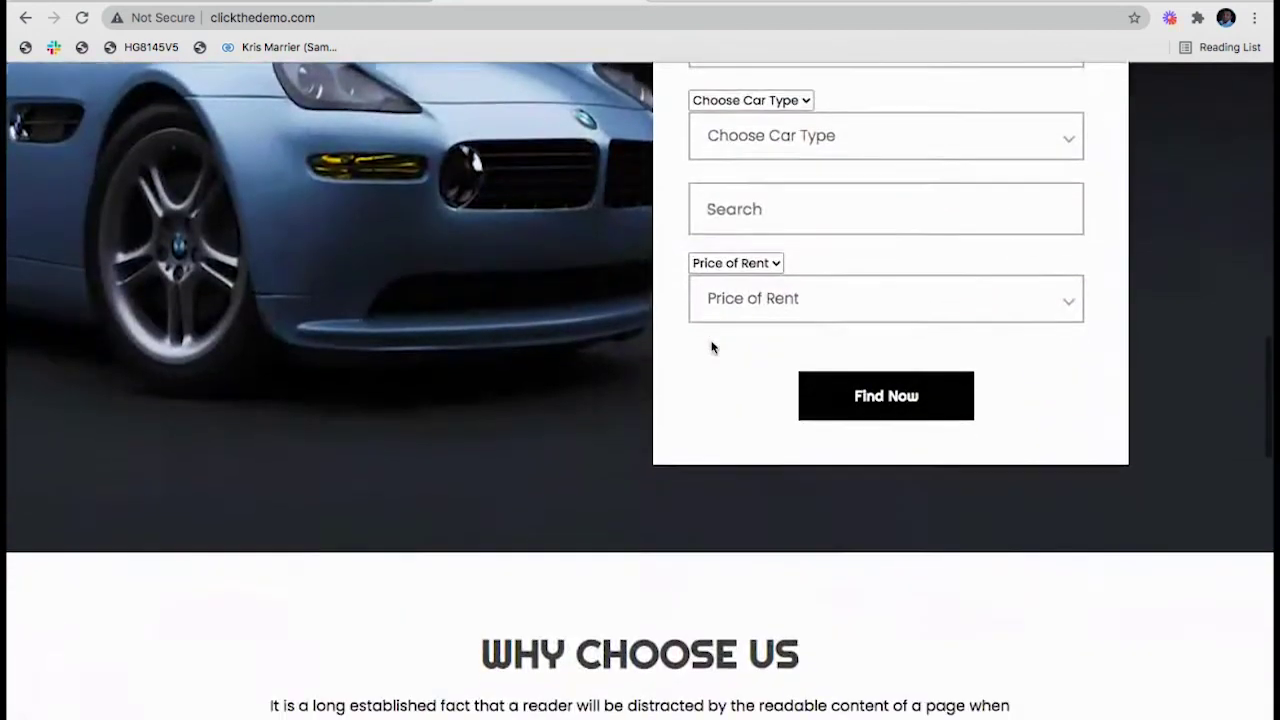
scroll(711, 347, down, 15)
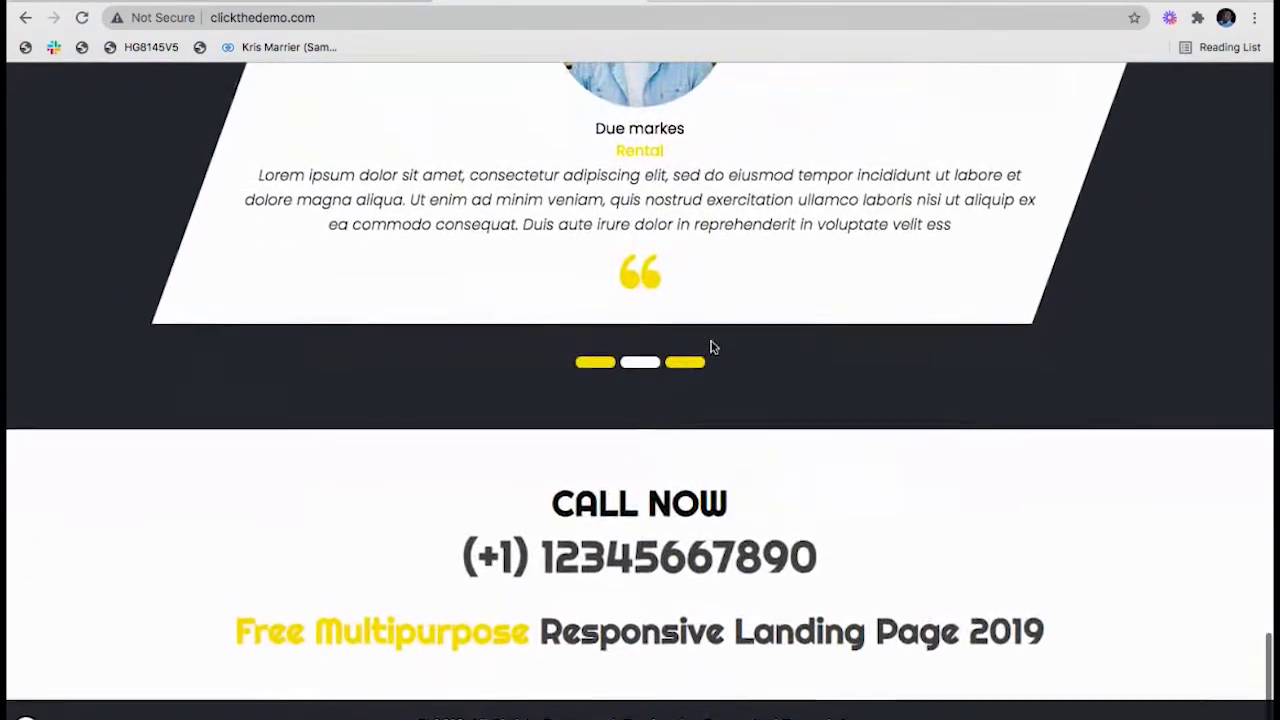
scroll(711, 347, up, 20)
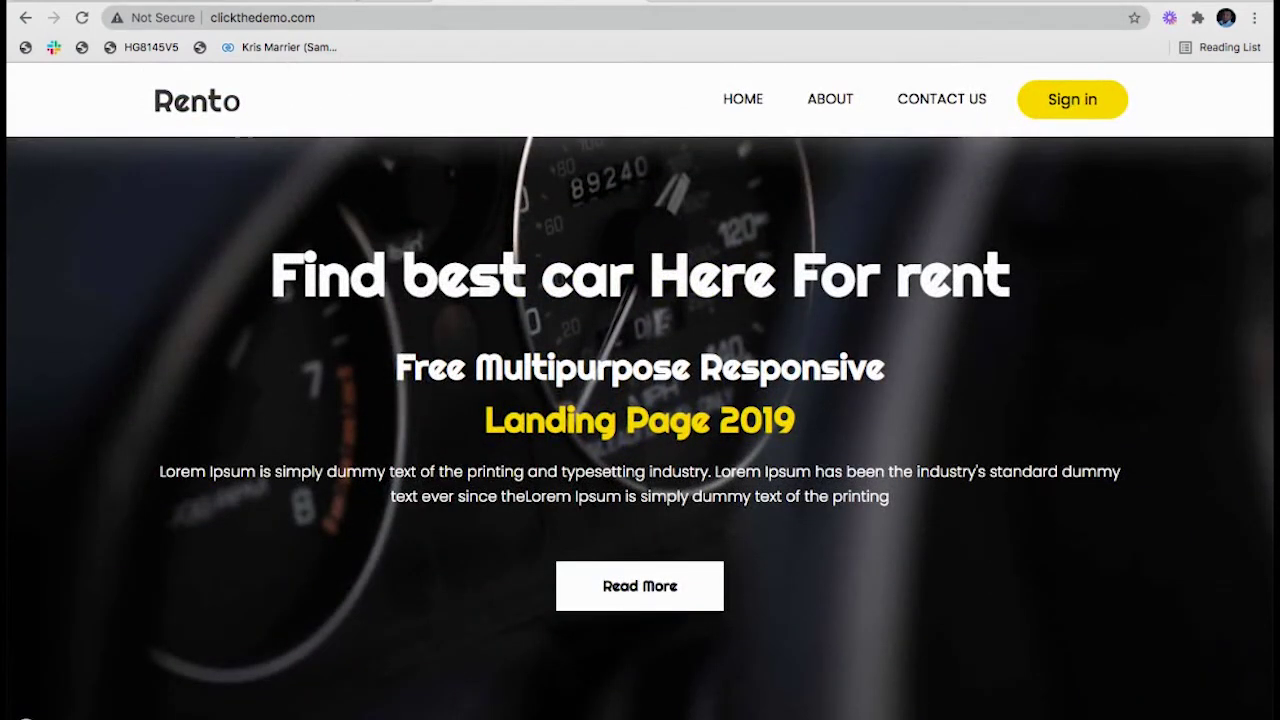
click(347, 2)
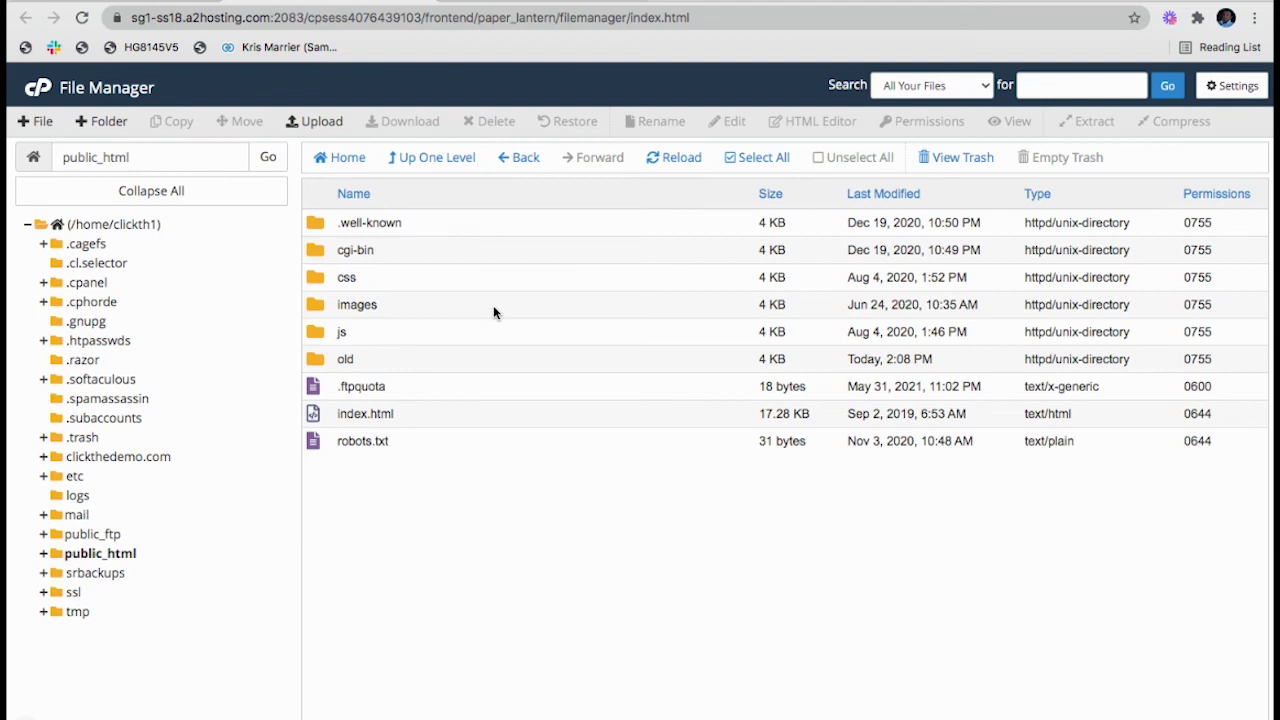